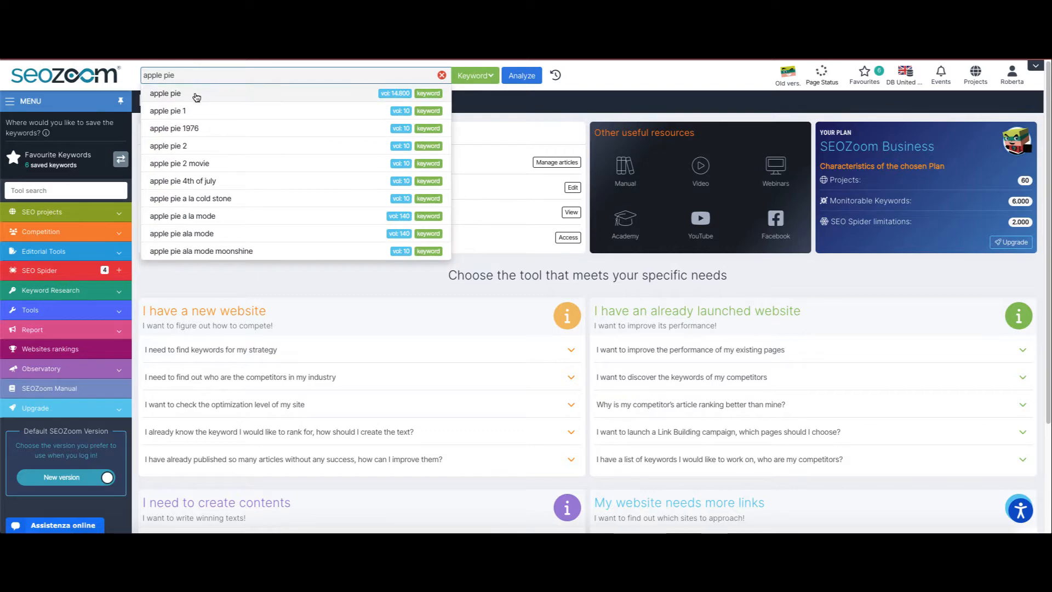
Analyze the suggested keyword "apple pie" and highlight its search volume figure.
left_click(196, 93)
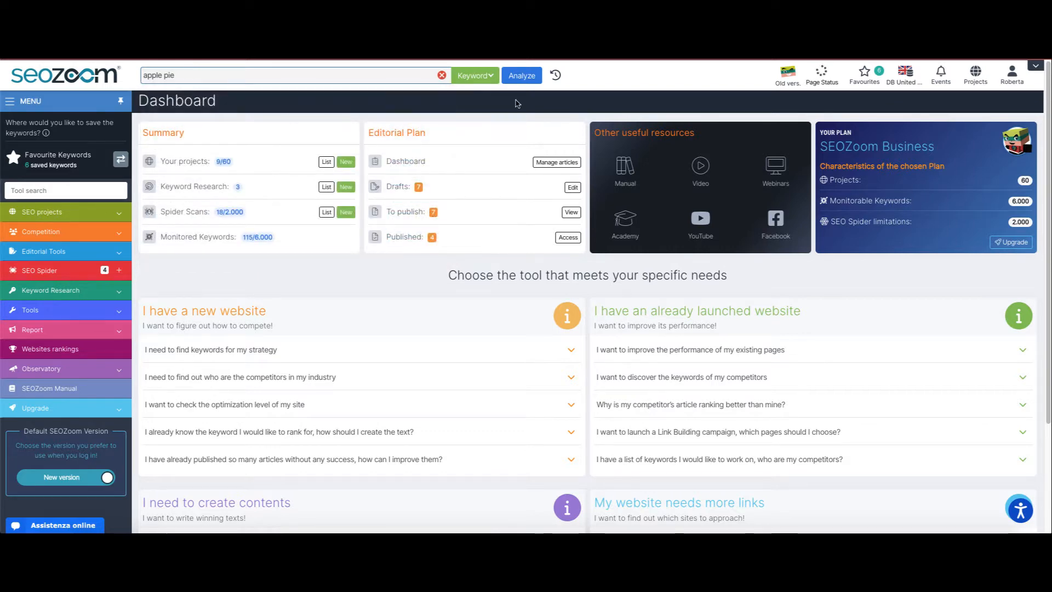
left_click(532, 80)
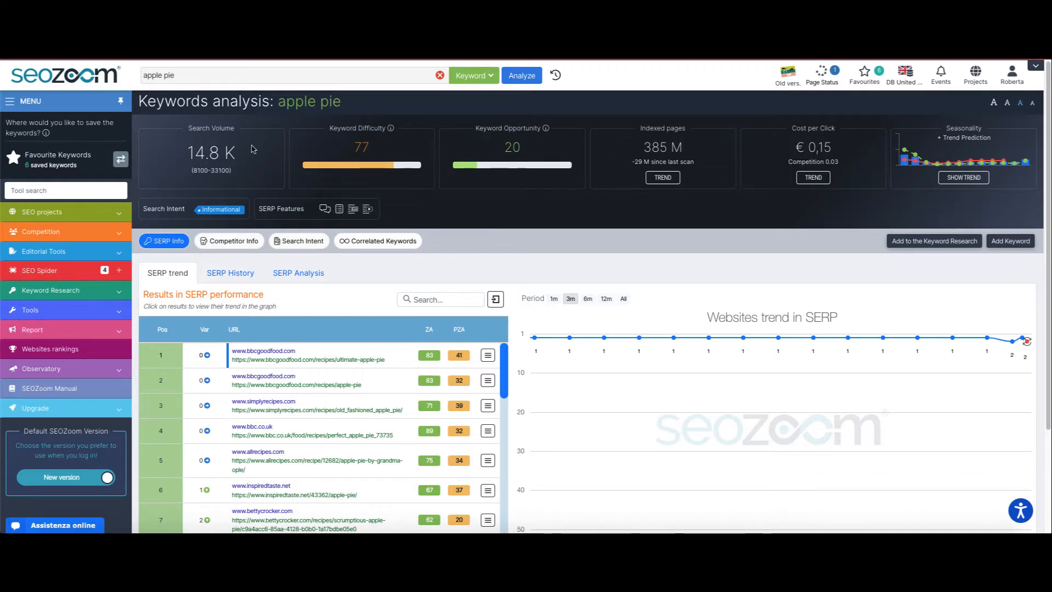
left_click_drag(182, 146, 251, 157)
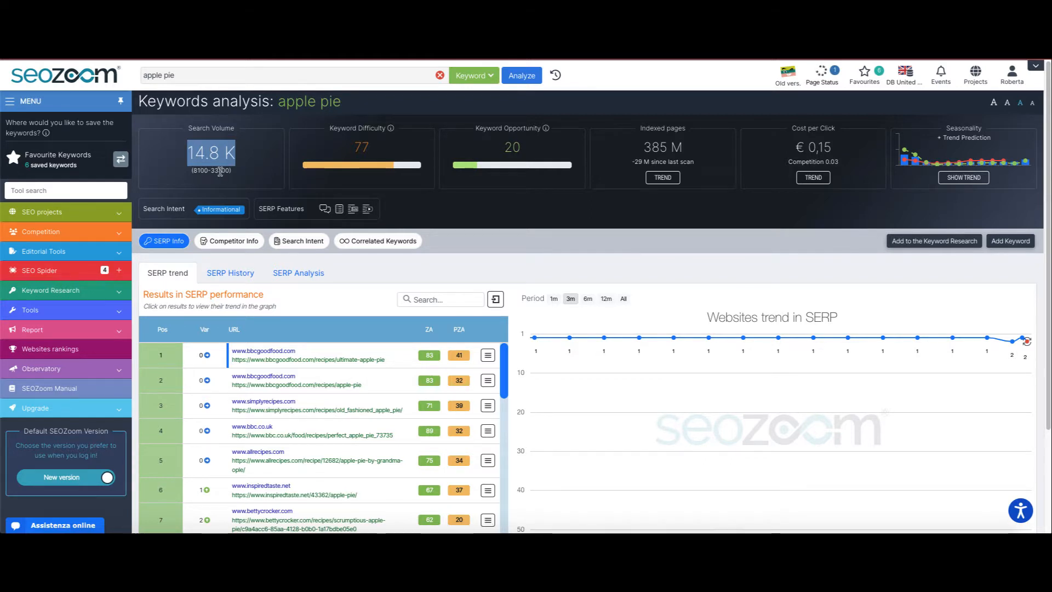
left_click(235, 178)
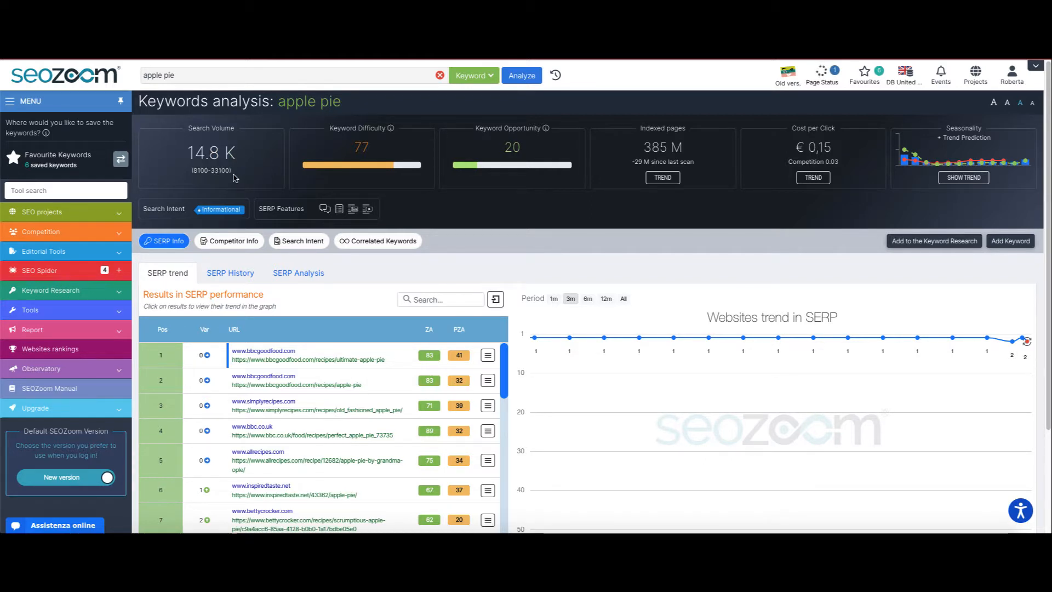
View the keyword's Seasonality + Trend Prediction chart, inspect the monthly values from January to December, and close it.
mouse_move(979, 141)
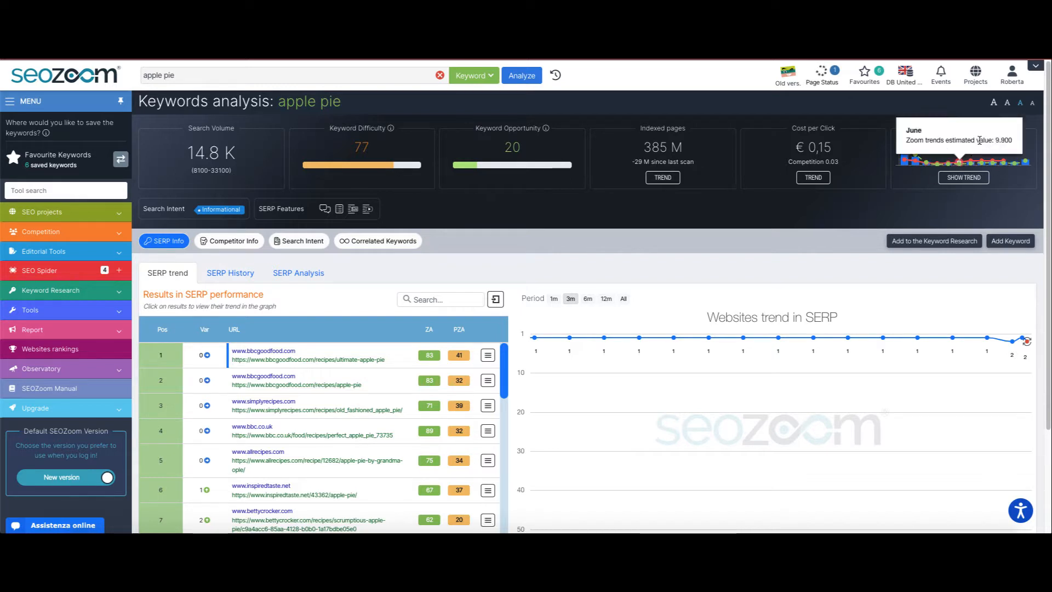
left_click(961, 178)
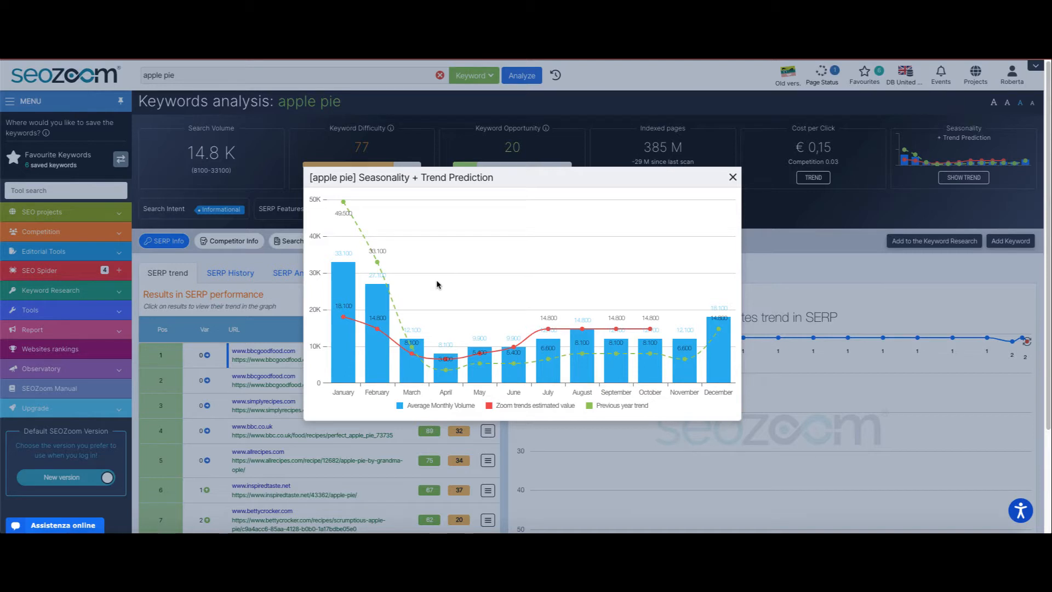
mouse_move(344, 321)
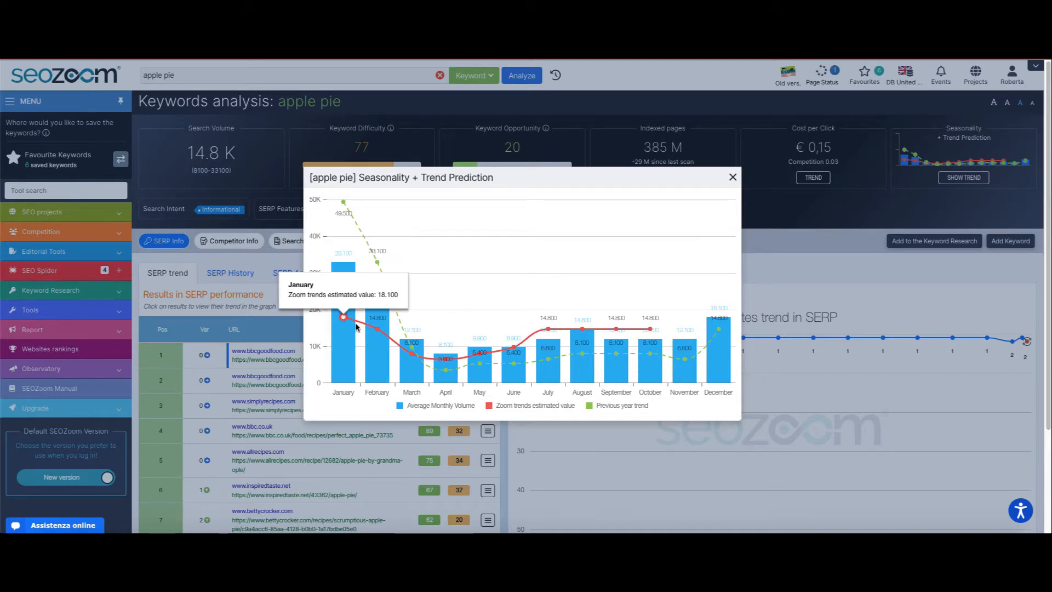
mouse_move(447, 371)
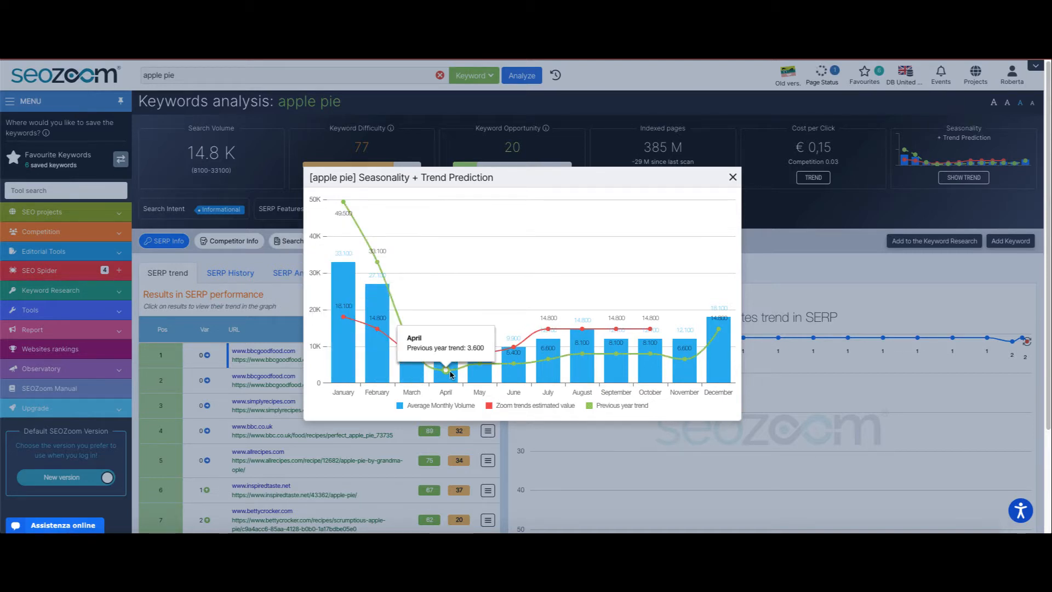
mouse_move(712, 338)
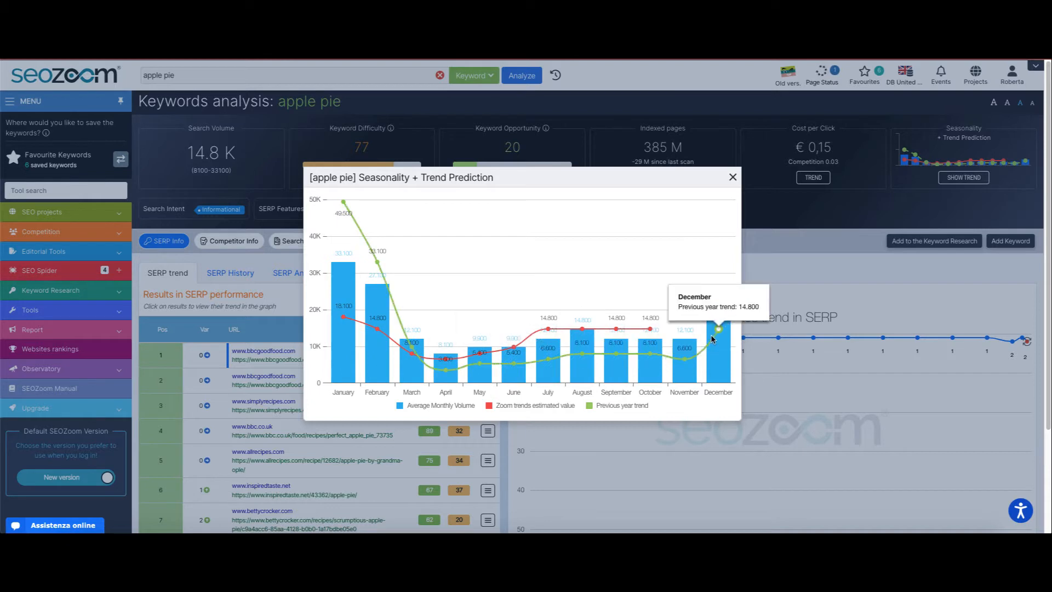
mouse_move(541, 329)
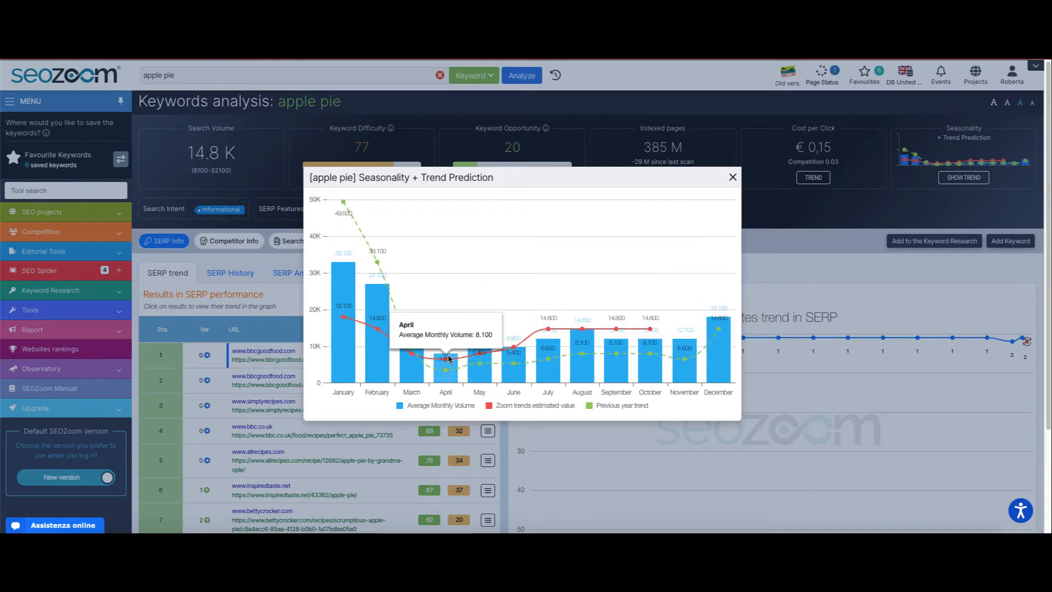
mouse_move(649, 331)
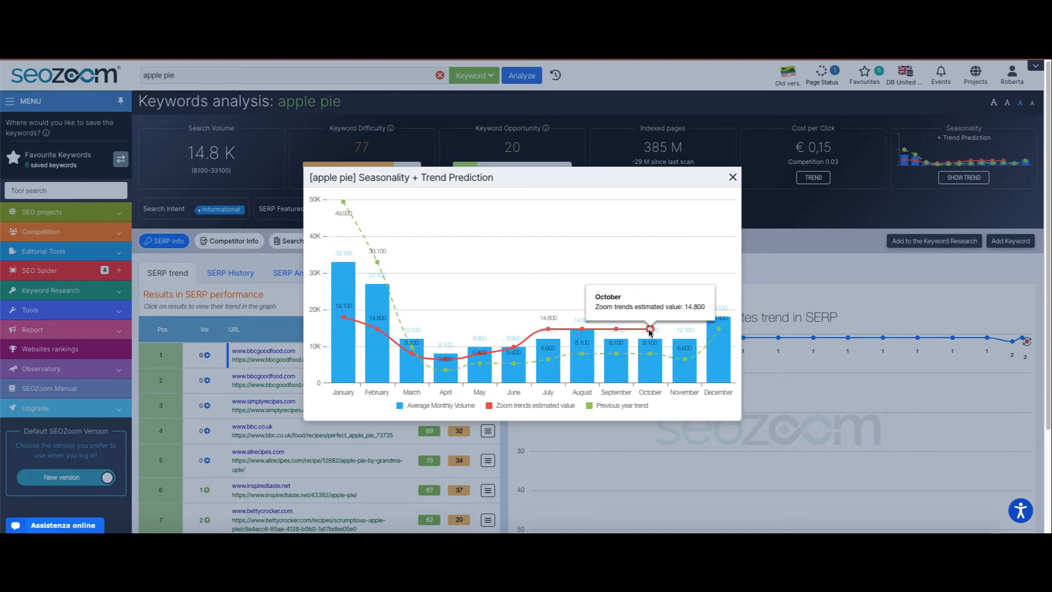
left_click(734, 177)
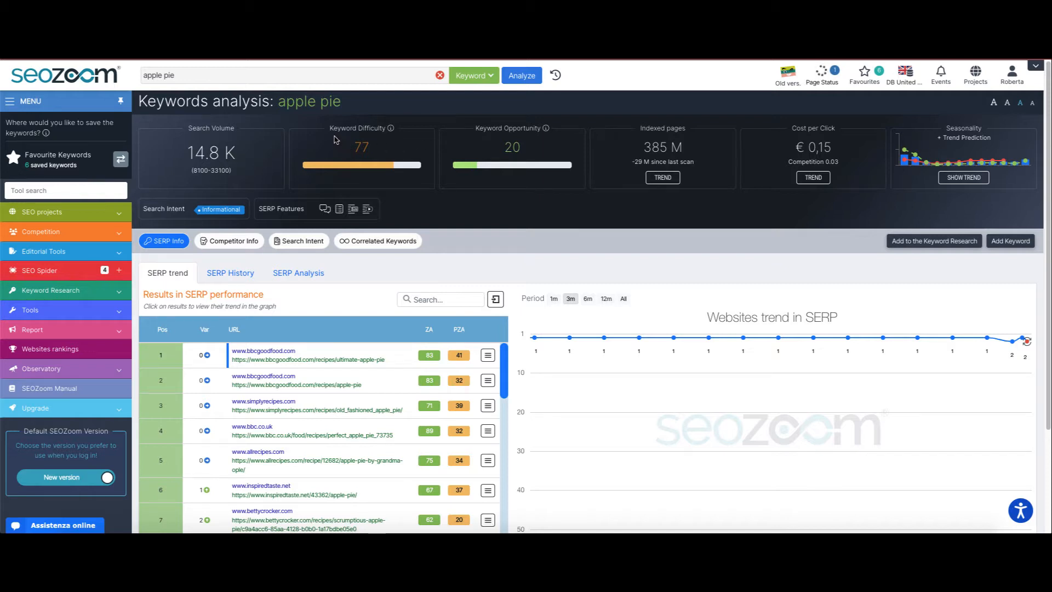
Examine the Keyword Difficulty and Keyword Opportunity metrics, highlighting each heading in turn.
left_click_drag(328, 128, 387, 129)
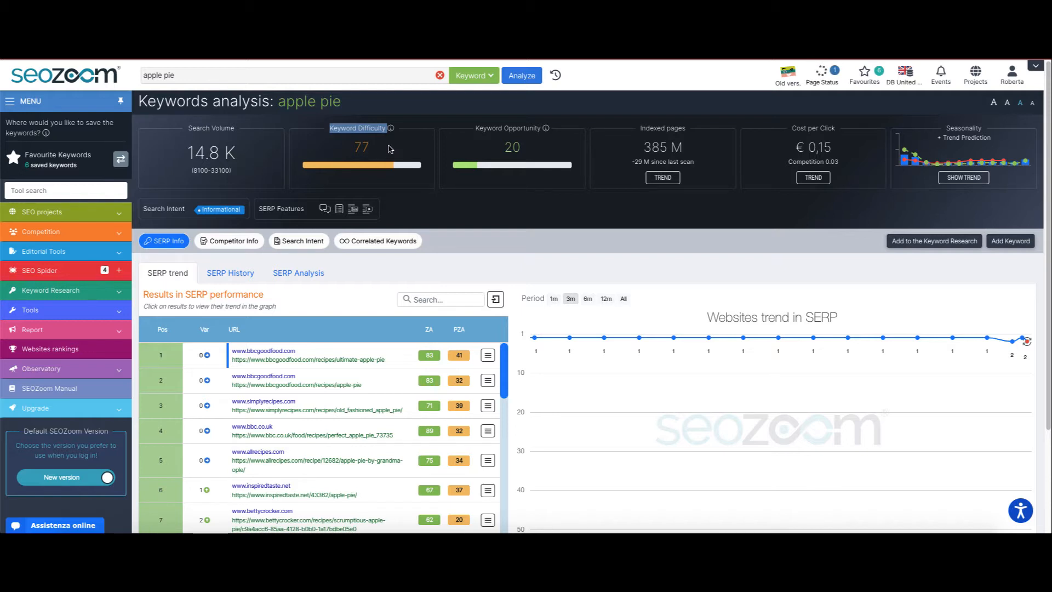
left_click(391, 149)
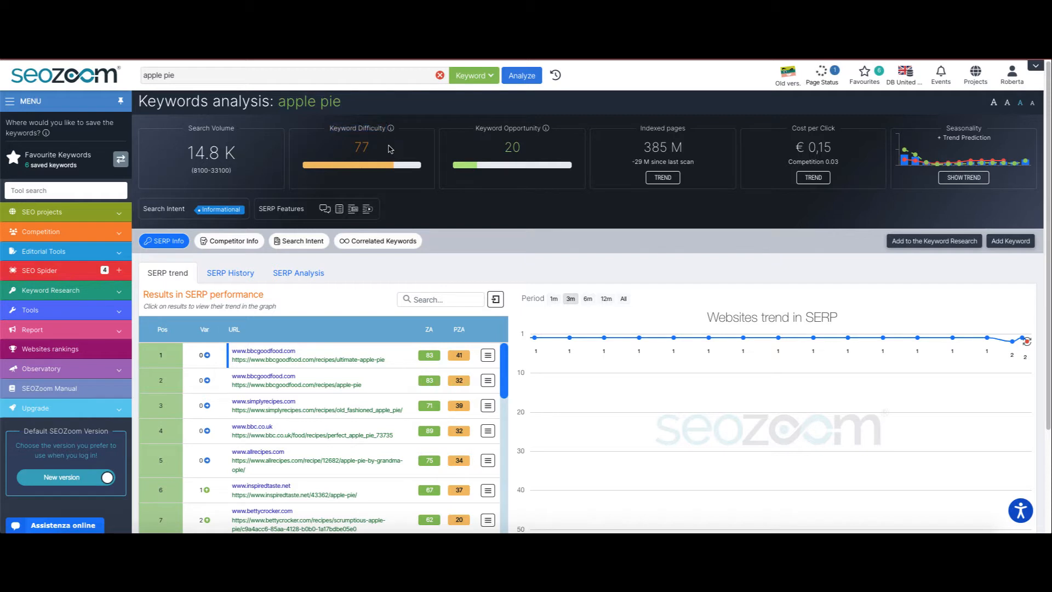
mouse_move(391, 131)
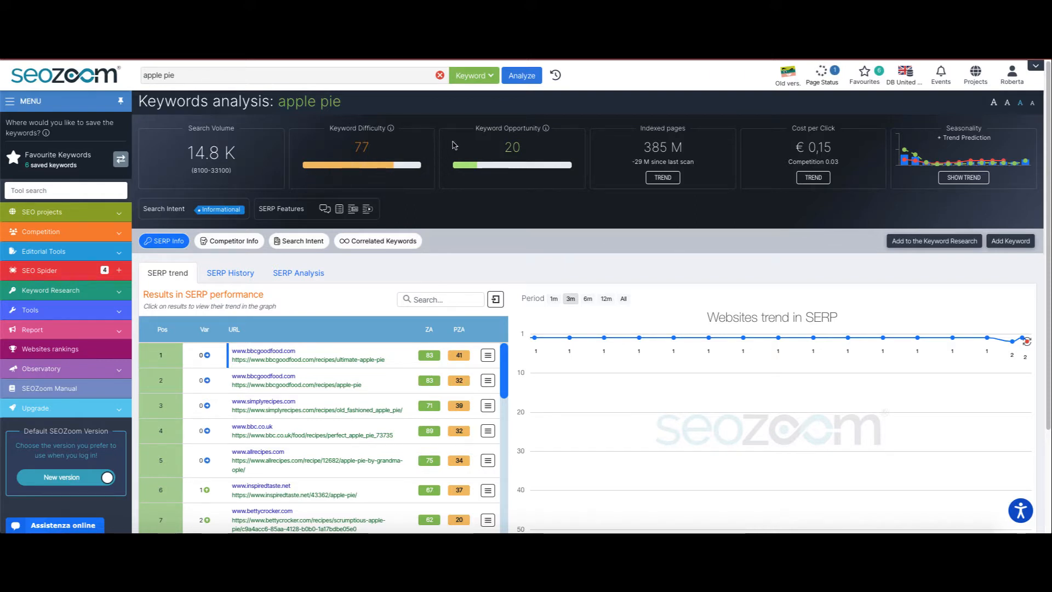
left_click_drag(475, 128, 542, 129)
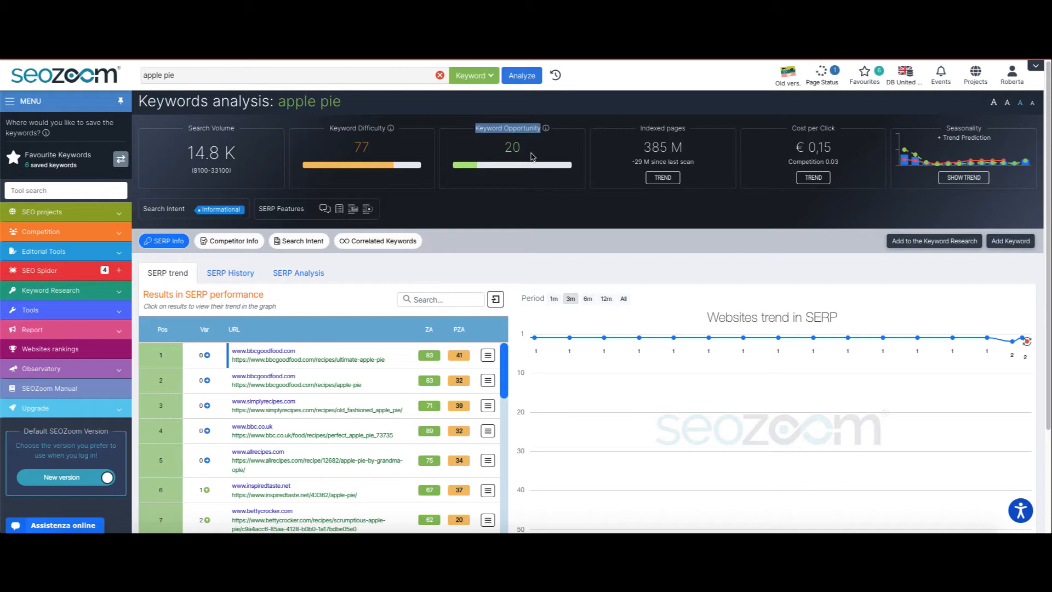
left_click(531, 157)
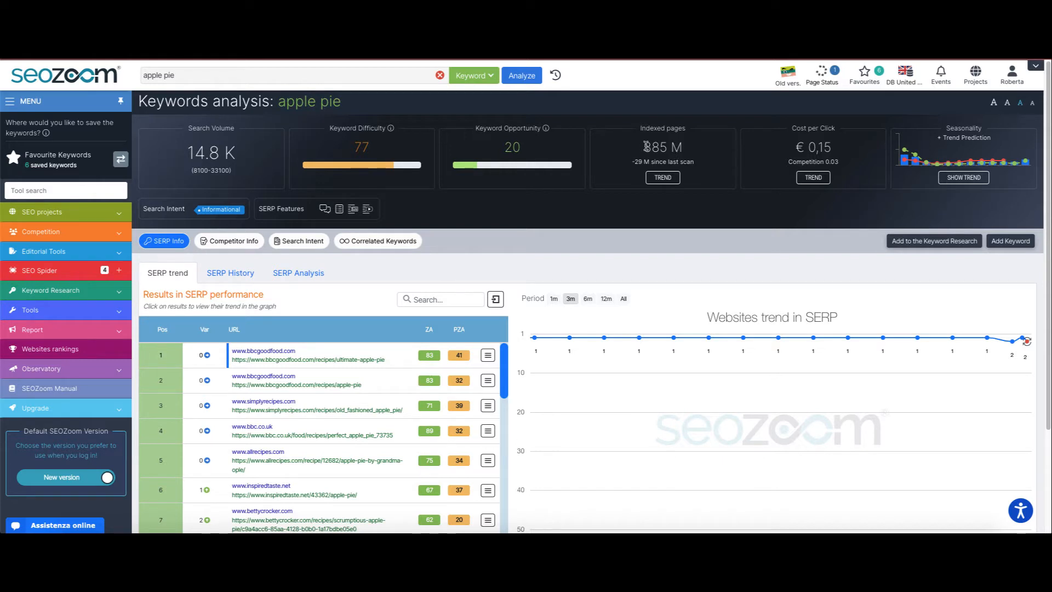
View the trend chart of indexed pages for the keyword and close it.
left_click(661, 179)
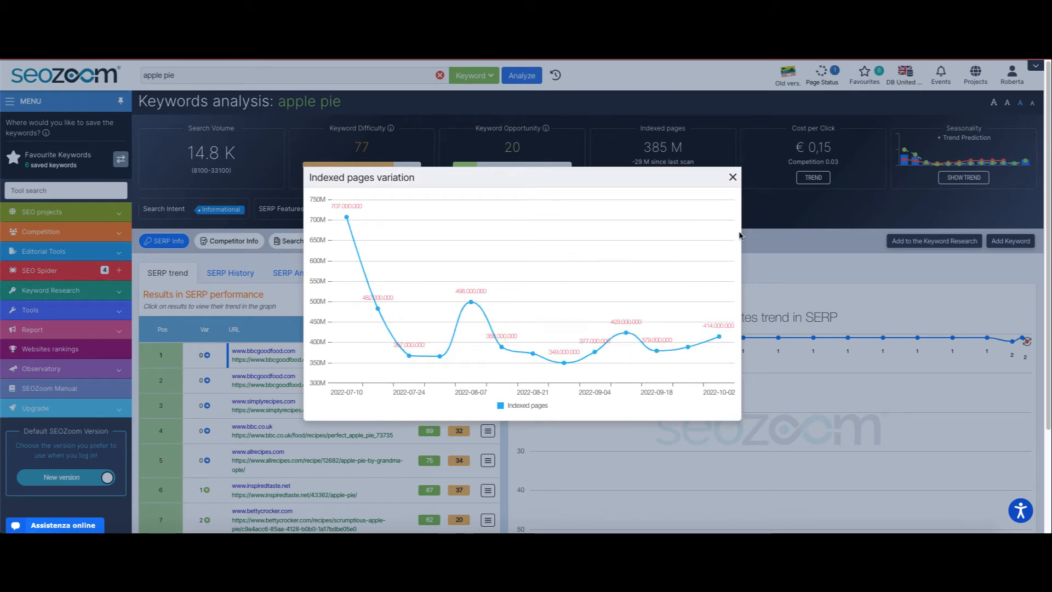
left_click(733, 177)
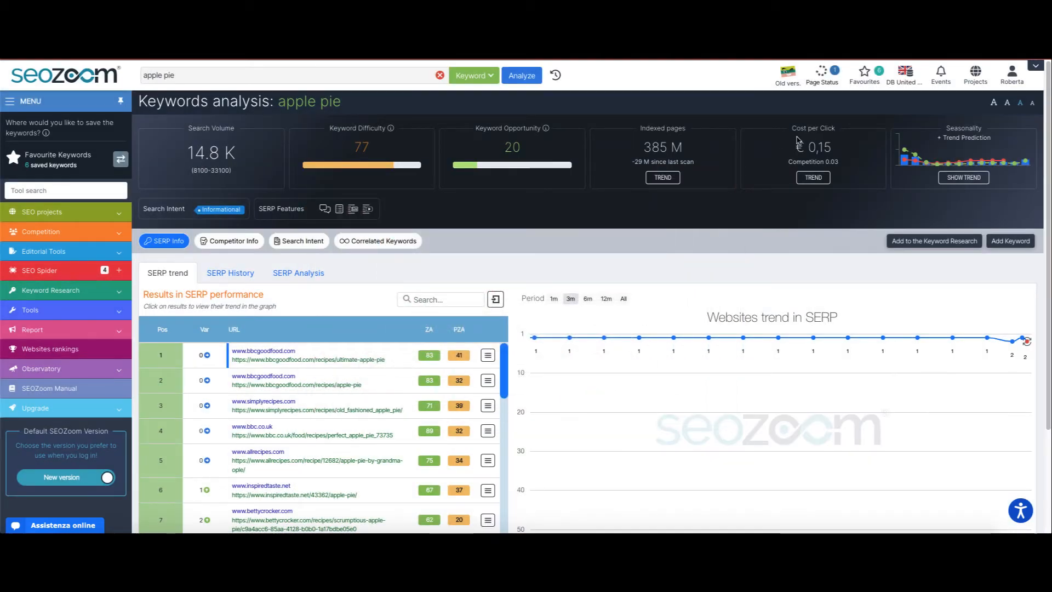
Highlight the cost per click and competition figures, and identify the SERP features listed for the keyword.
left_click_drag(792, 127, 845, 163)
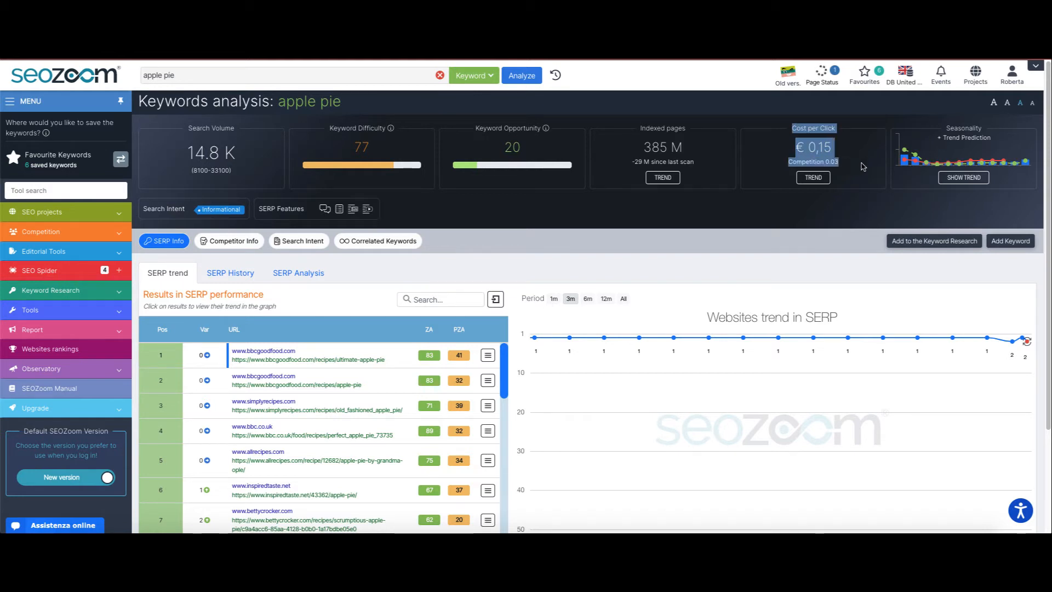
left_click(863, 167)
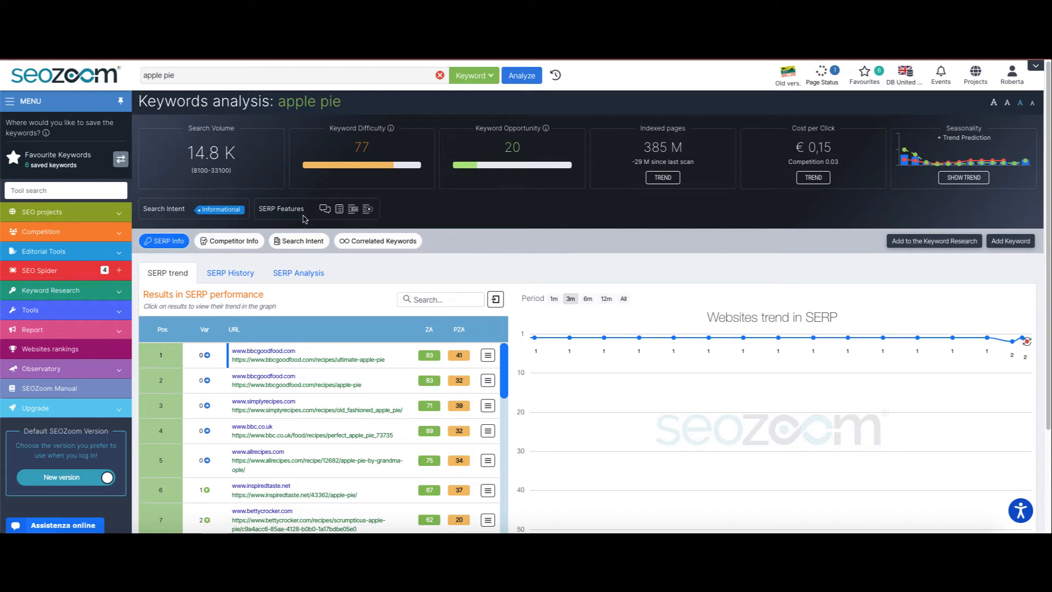
mouse_move(328, 213)
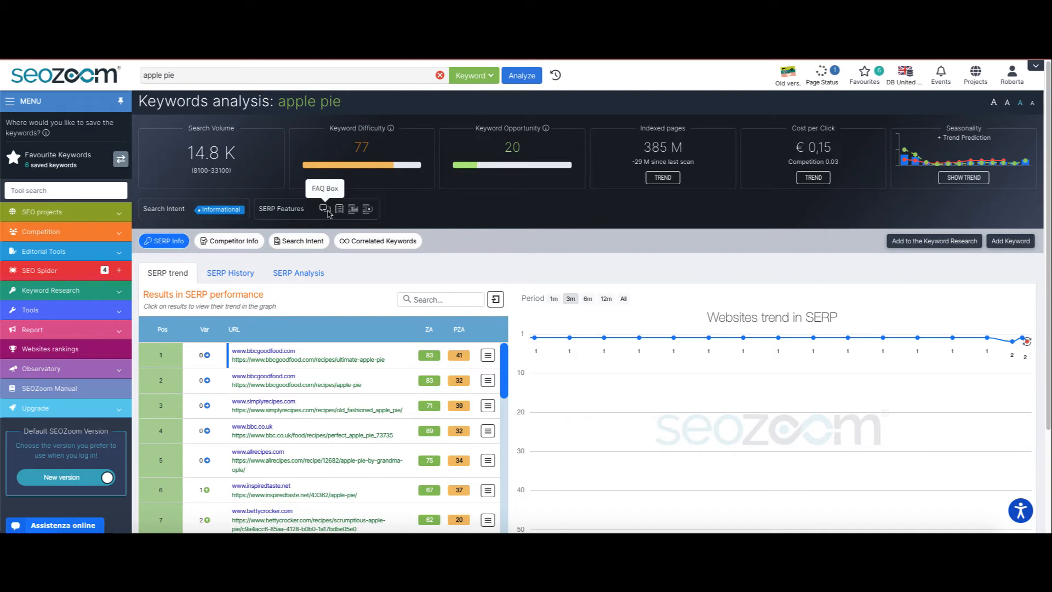
mouse_move(367, 212)
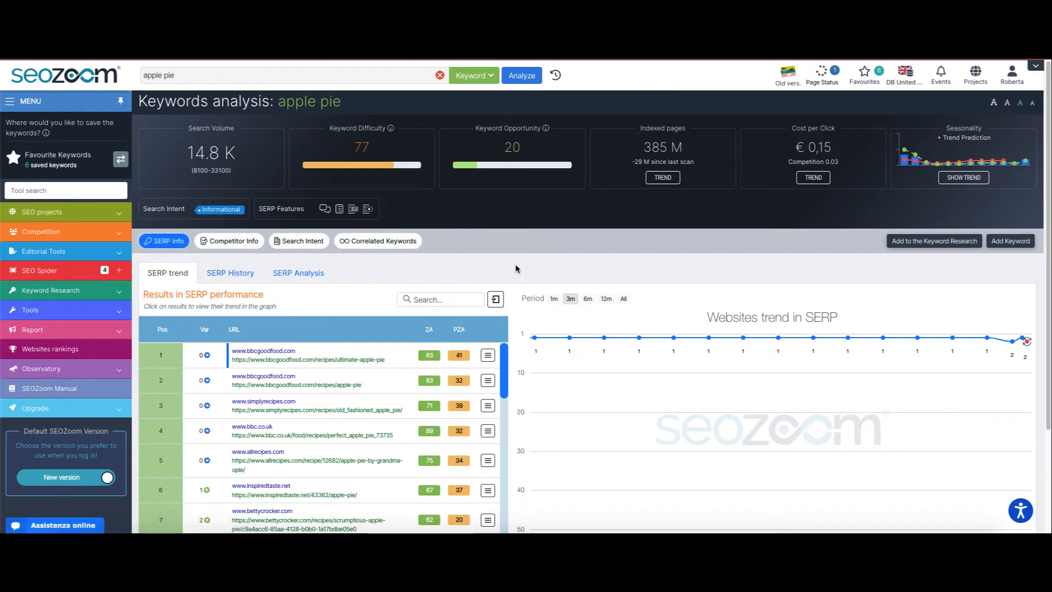
Plot the SERP trends of the results ranked 2, 3, 4, 9 and 10 alongside the first result.
scroll(514, 269, "down", 2)
scroll(514, 274, "down", 3)
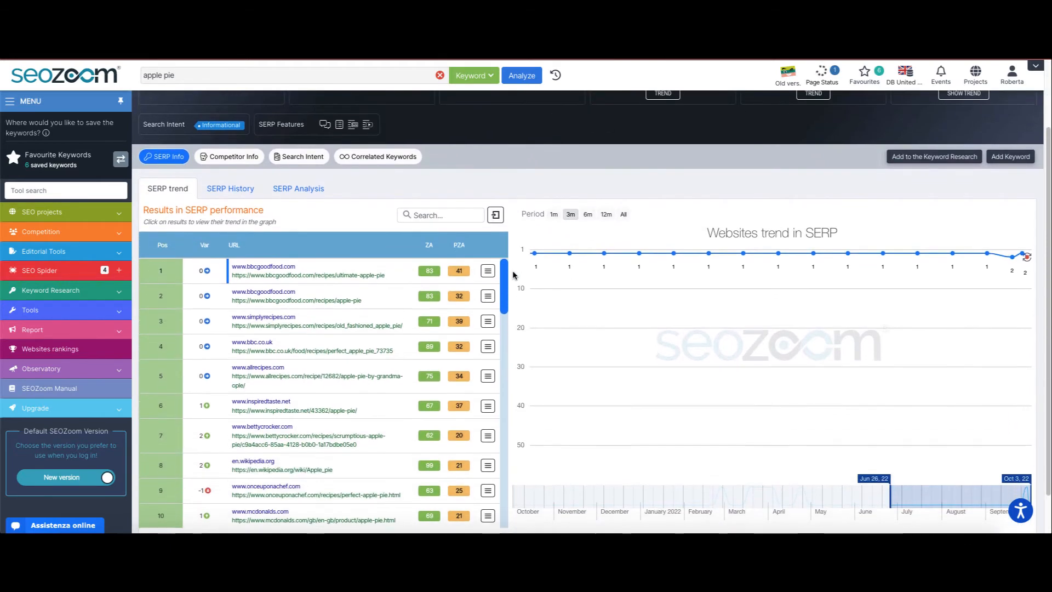
left_click(305, 283)
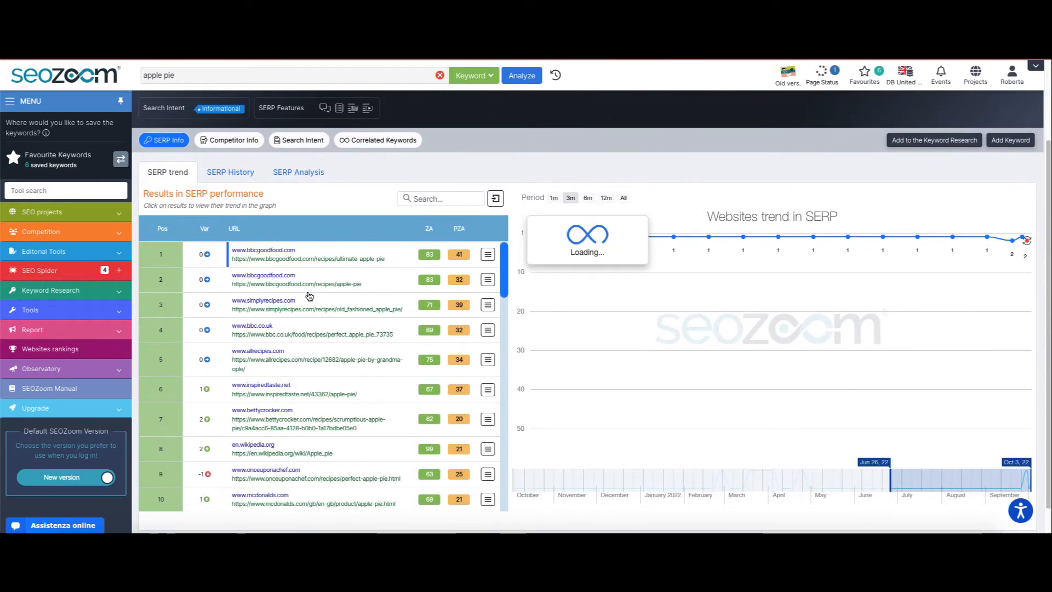
left_click(314, 334)
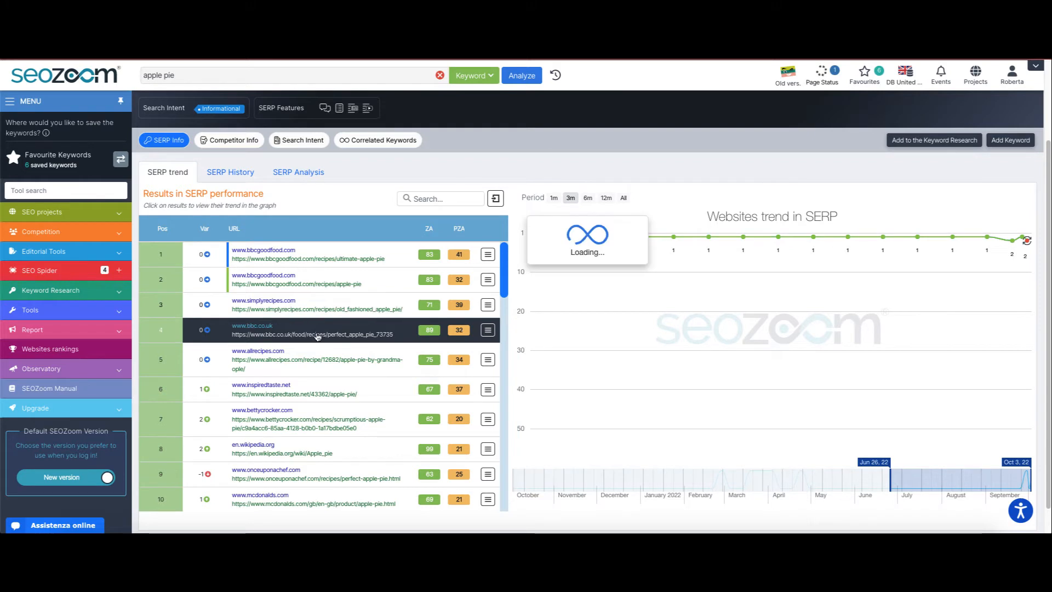
left_click(307, 475)
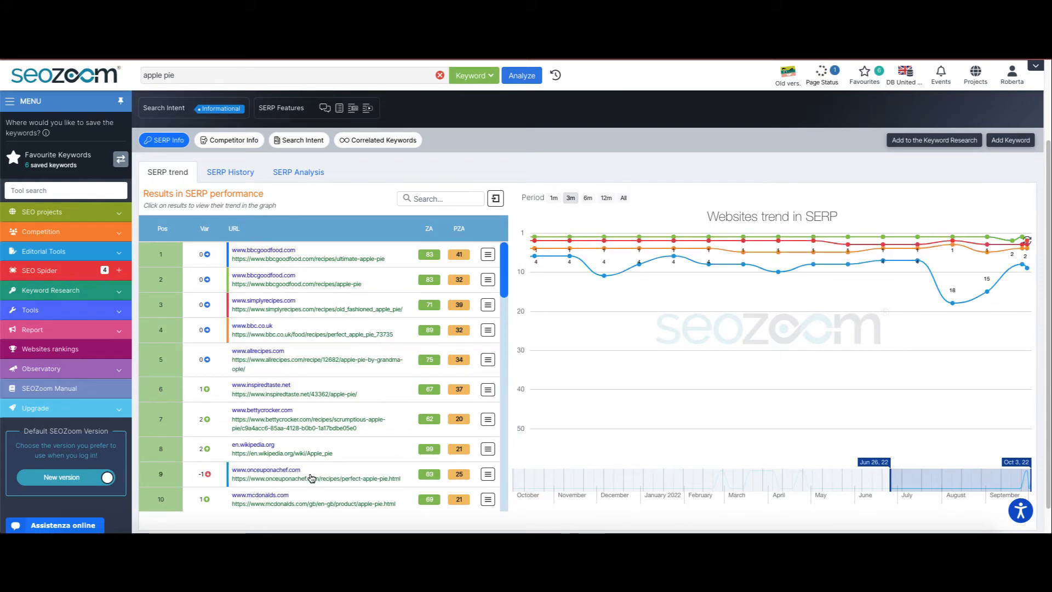
left_click(329, 452)
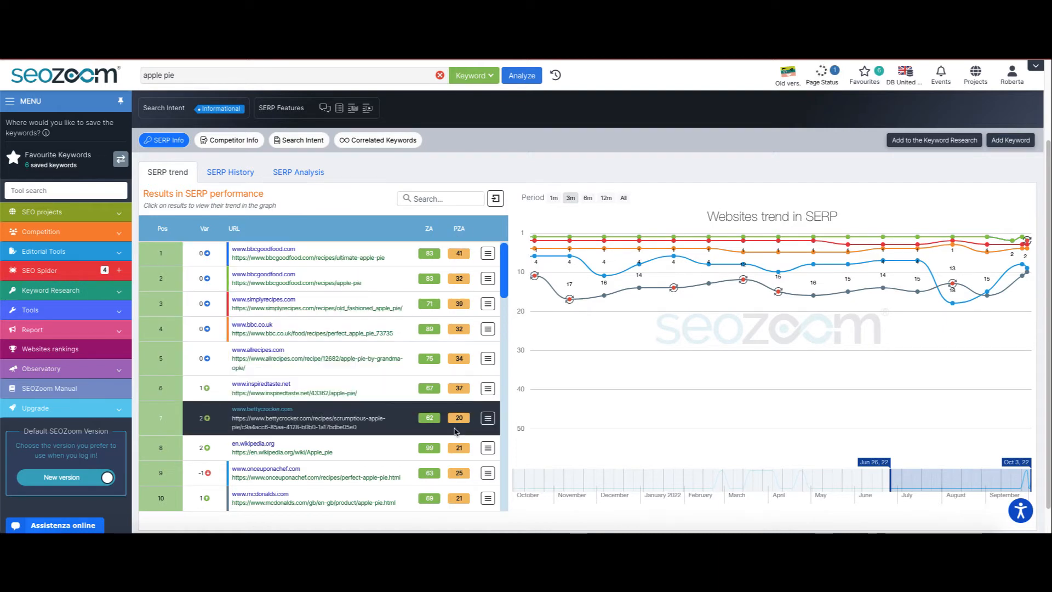
Check which URL and domain actions are available for the first-ranked bbcgoodfood.com result.
left_click(490, 258)
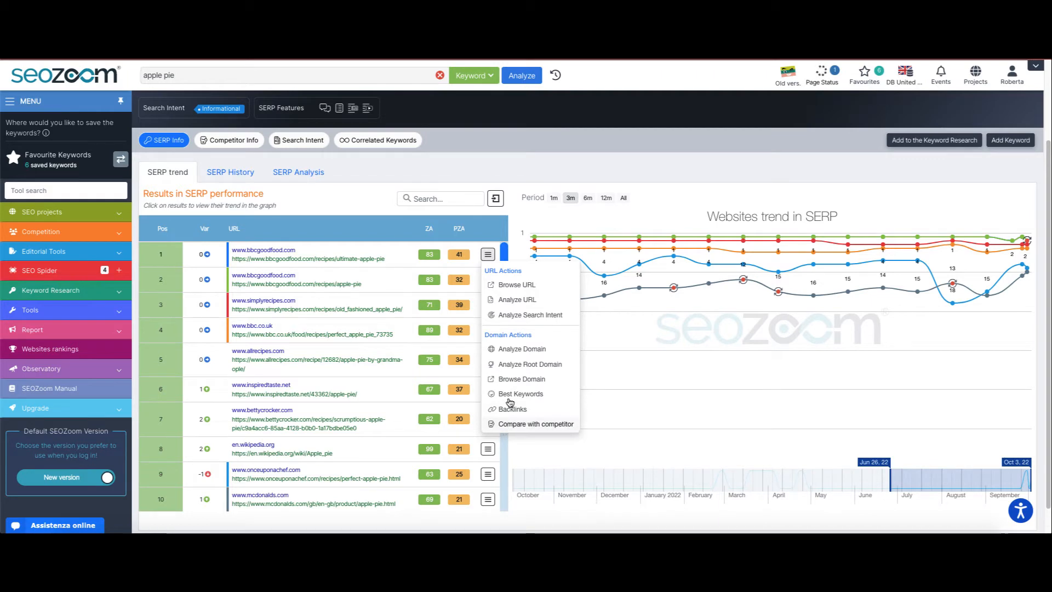
left_click(489, 260)
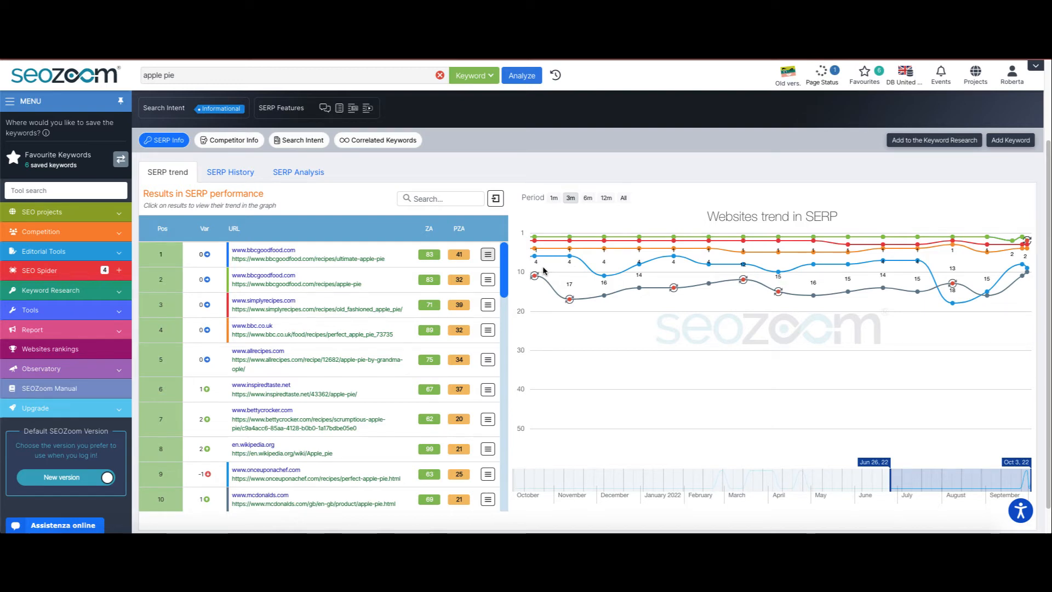
Open the SERP History and compare the previous and current rankings down the list of results.
left_click(226, 178)
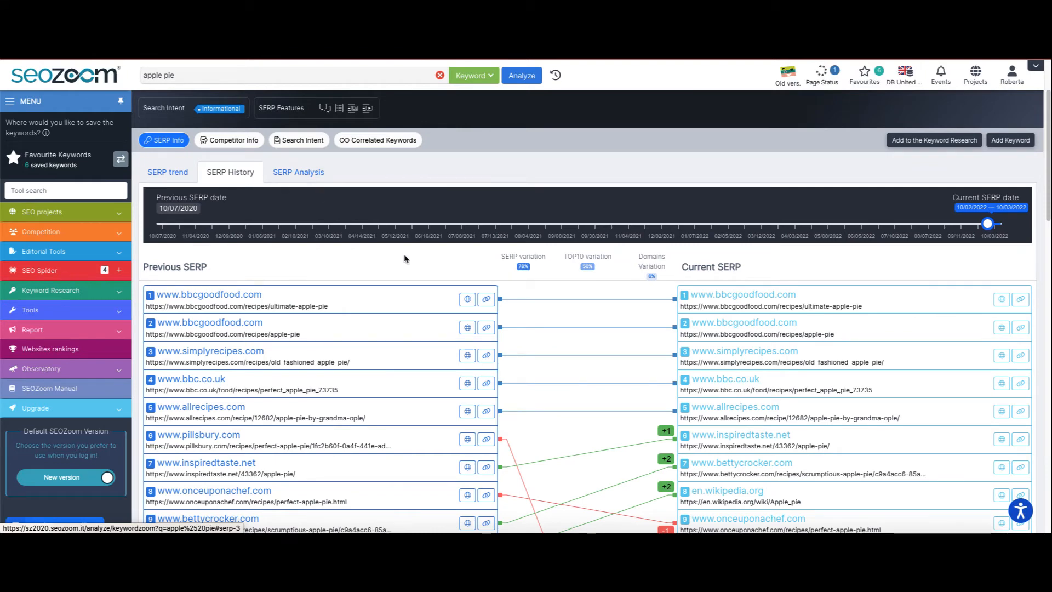
scroll(426, 255, "down", 1)
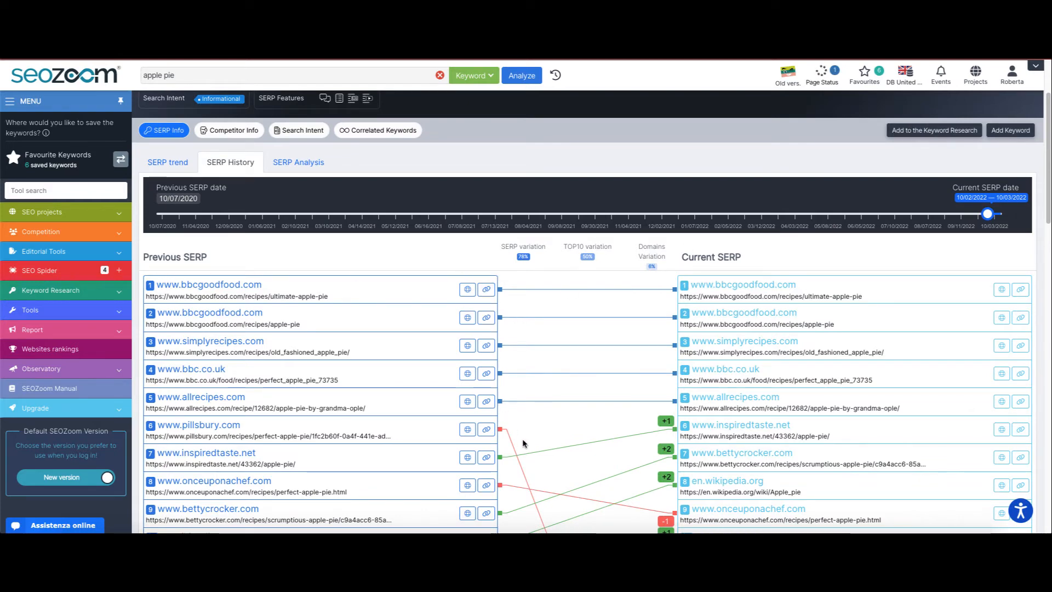
scroll(522, 437, "down", 4)
scroll(521, 438, "down", 6)
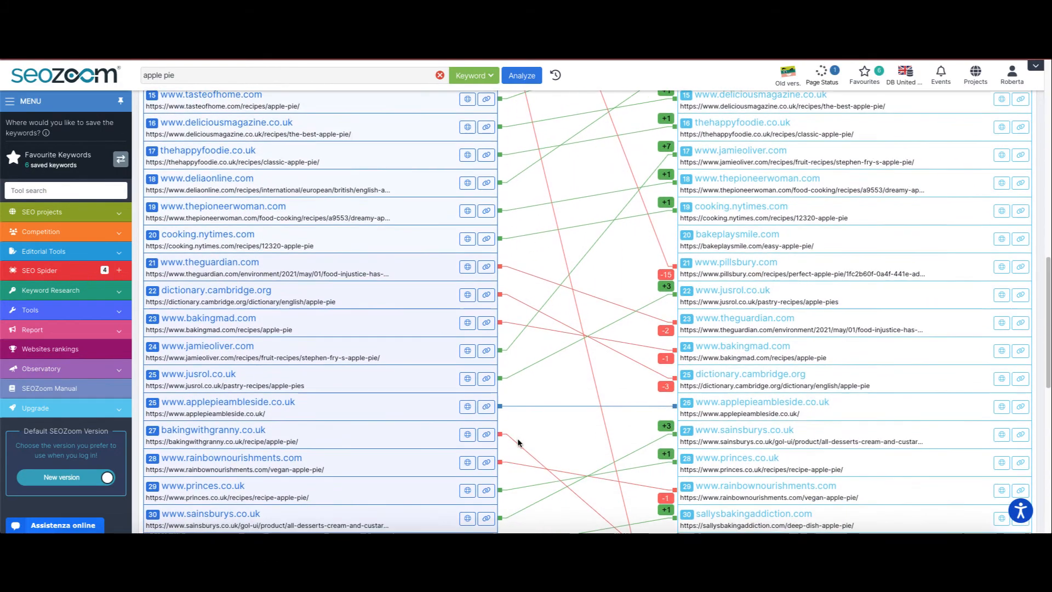
scroll(519, 442, "down", 2)
scroll(518, 441, "up", 12)
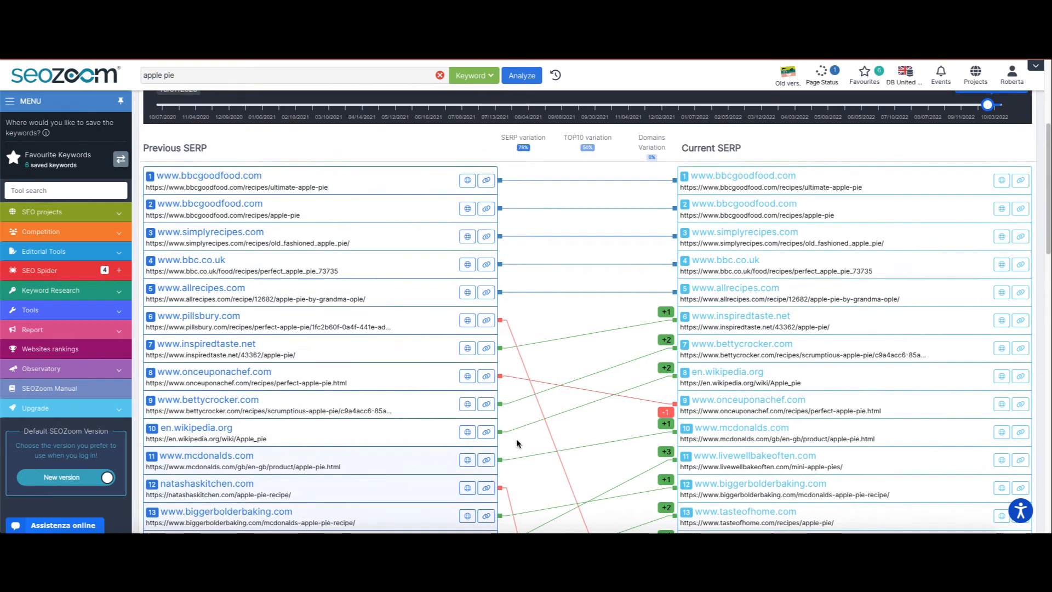
scroll(518, 443, "up", 1)
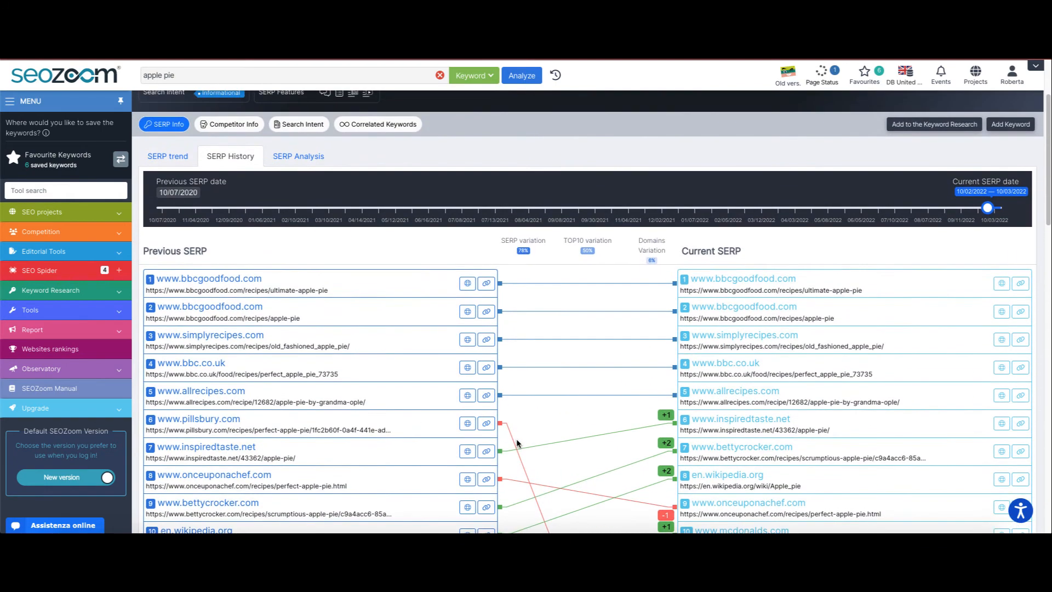
Open the SERP Analysis and examine the top organic results with the Google boxes placed between them.
scroll(516, 438, "up", 2)
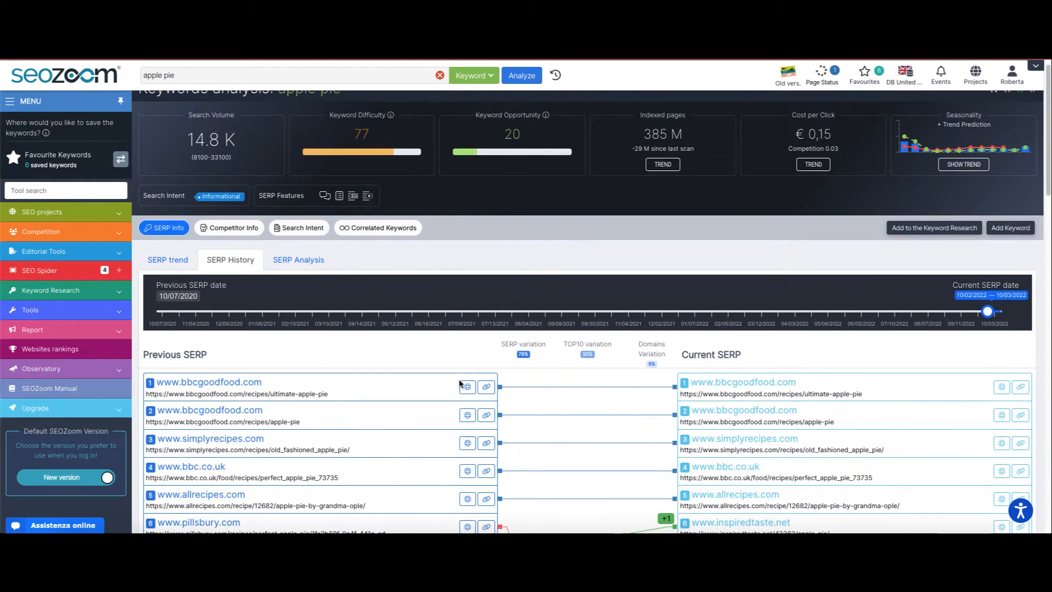
left_click(300, 260)
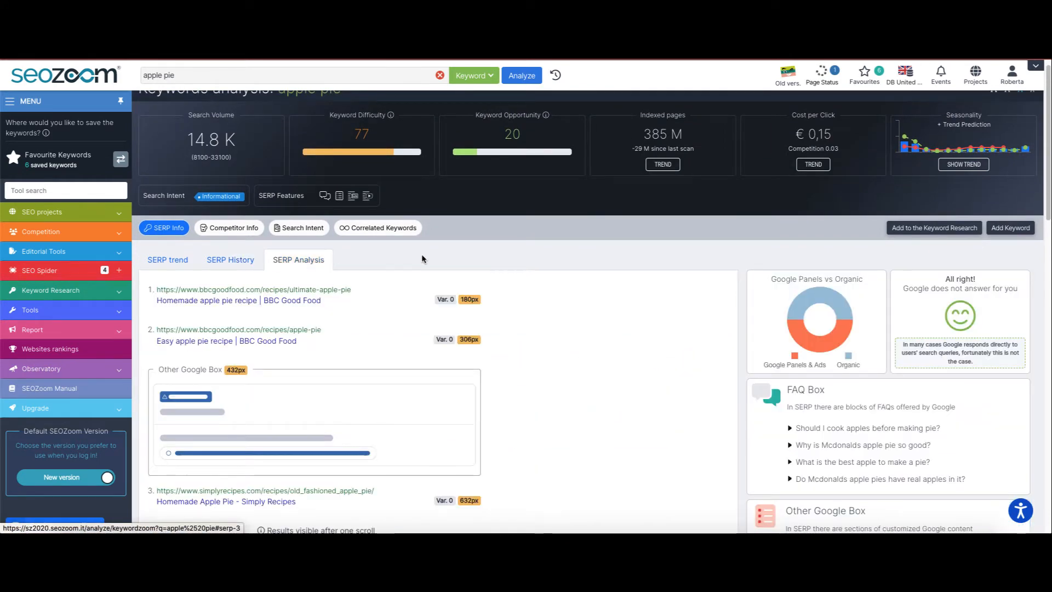
scroll(689, 277, "down", 2)
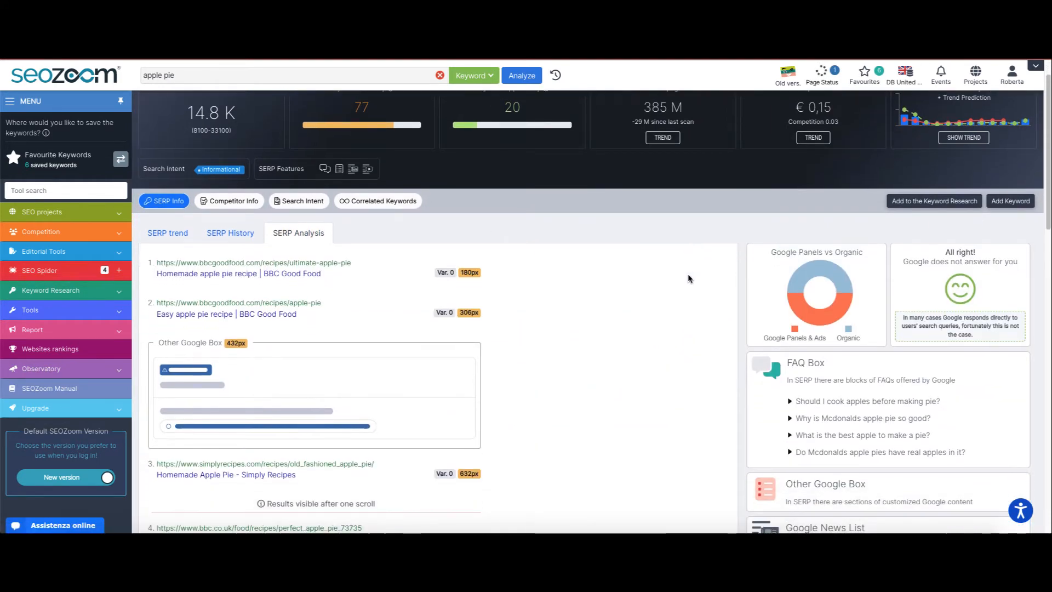
scroll(685, 280, "down", 1)
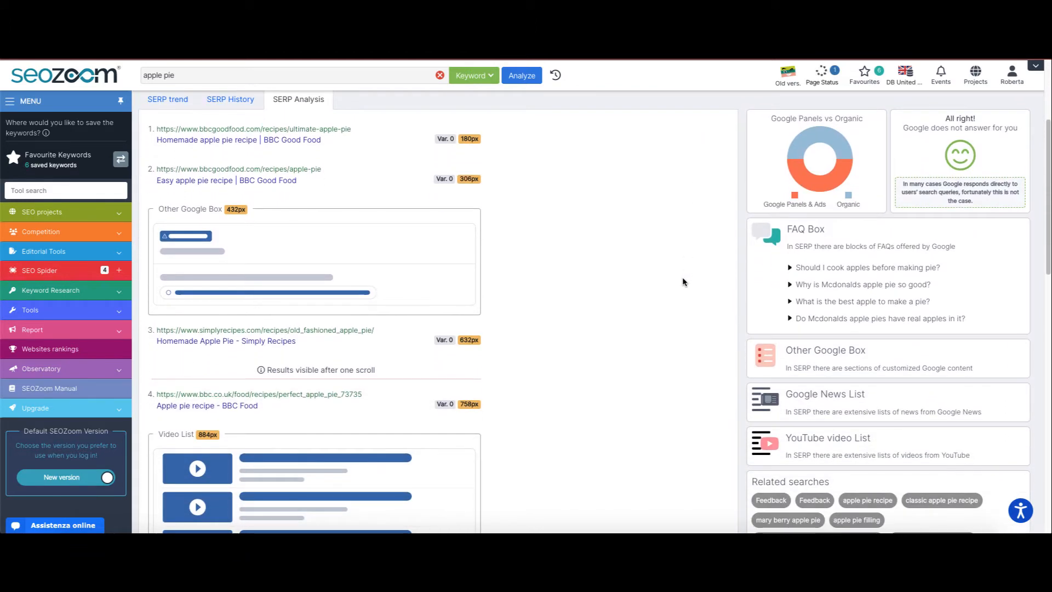
scroll(666, 287, "down", 1)
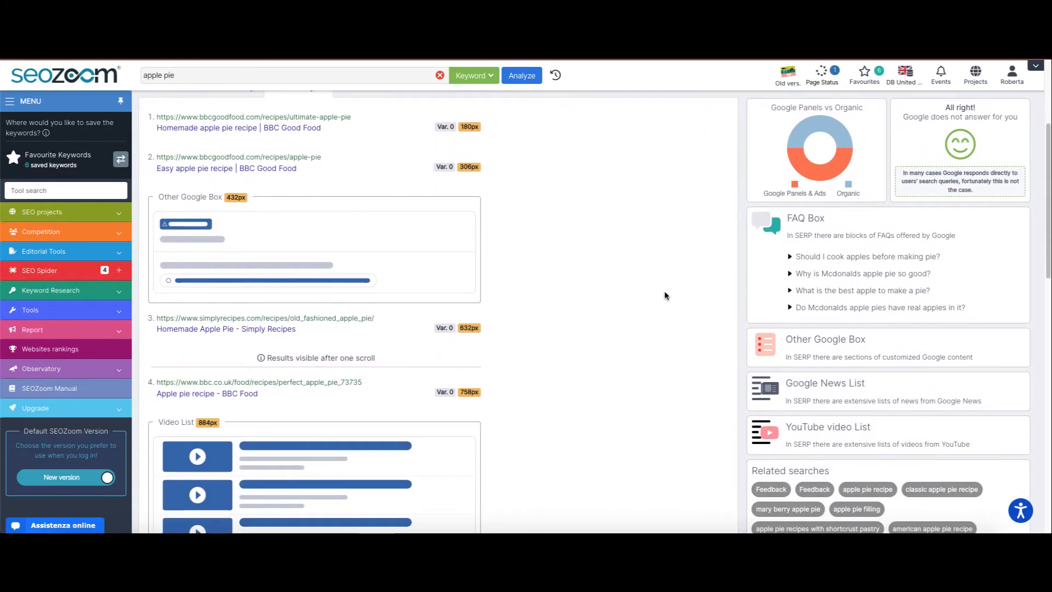
scroll(661, 294, "up", 1)
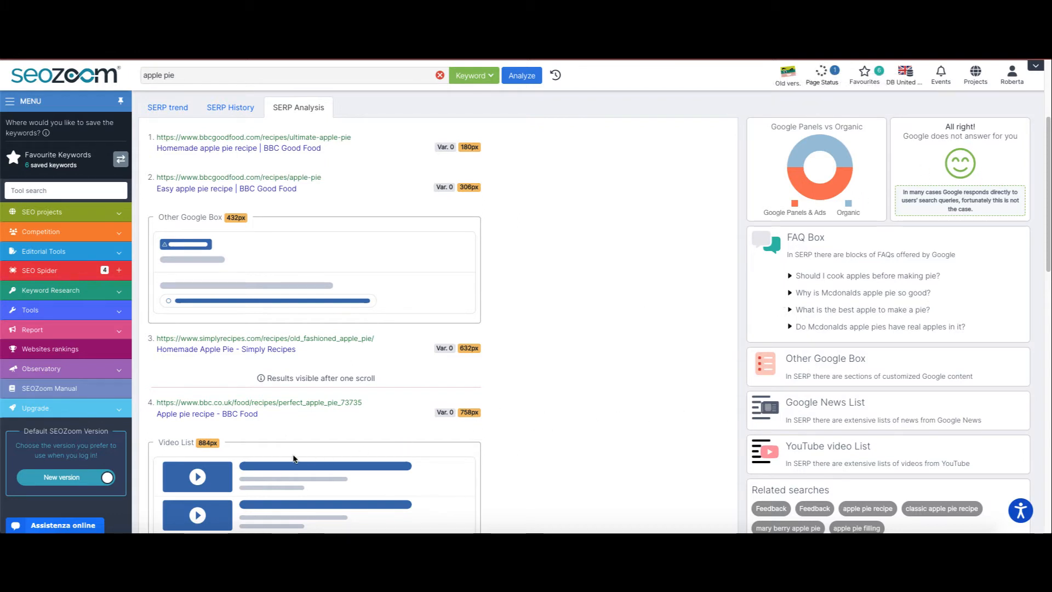
scroll(460, 464, "up", 1)
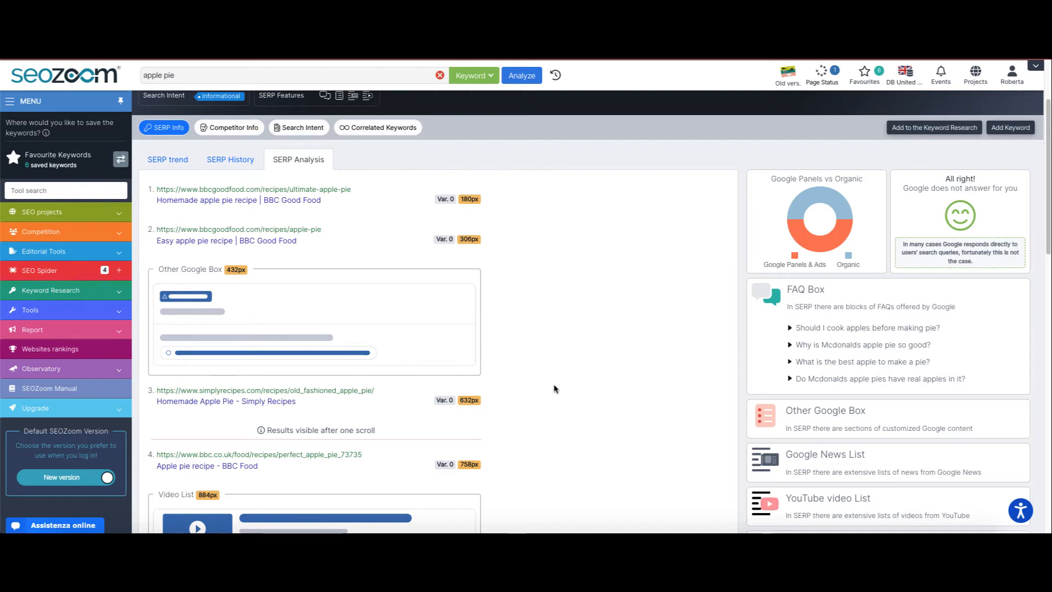
Examine the video, news and FAQ blocks and lower-ranked results, then check the Google Panels vs Organic chart.
scroll(553, 389, "down", 4)
scroll(552, 389, "down", 8)
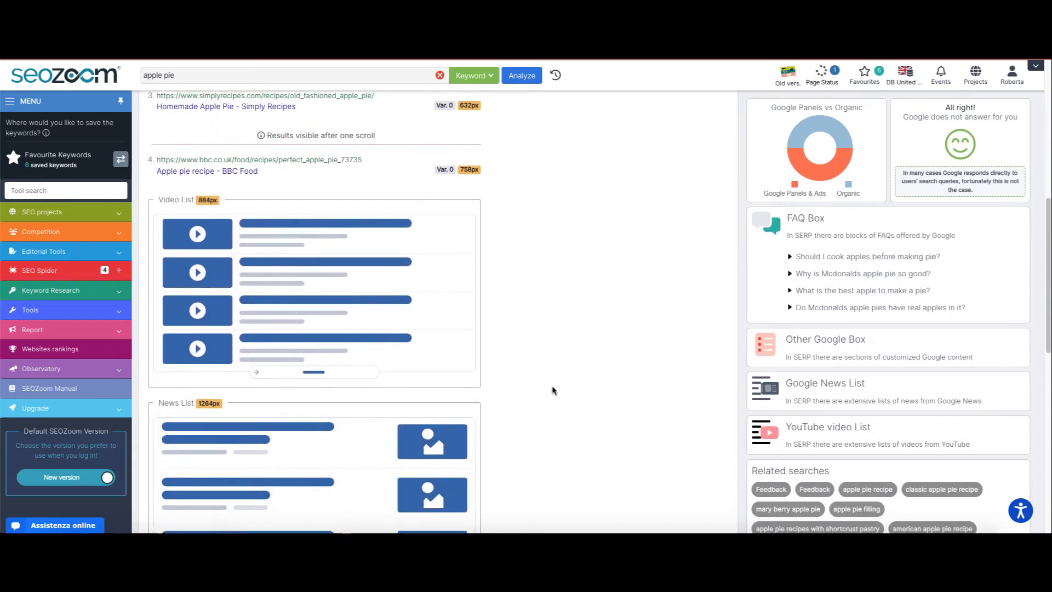
scroll(549, 393, "down", 3)
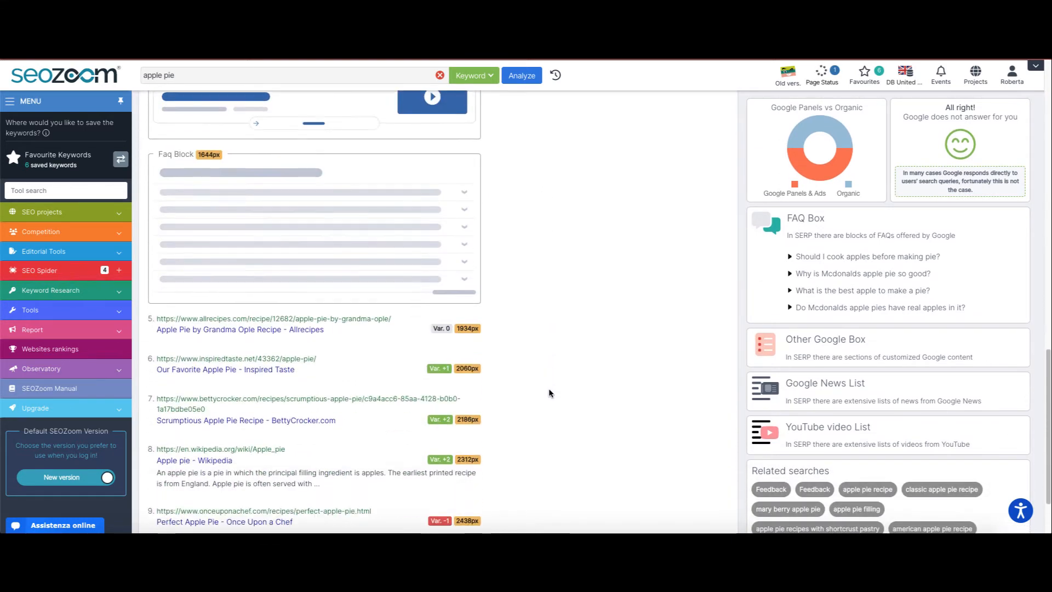
scroll(550, 392, "up", 8)
scroll(685, 387, "up", 8)
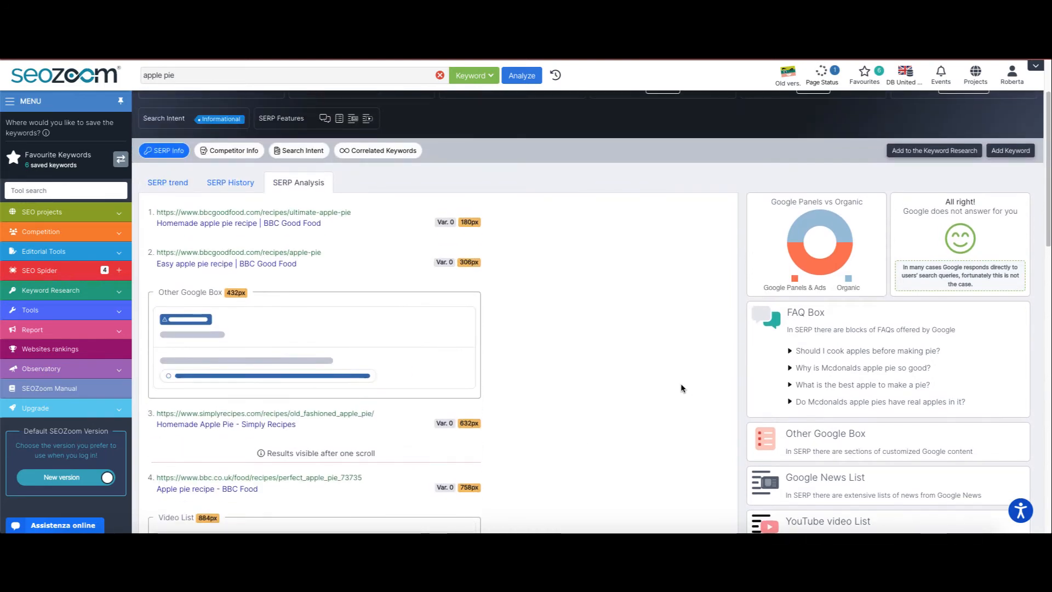
scroll(681, 383, "up", 2)
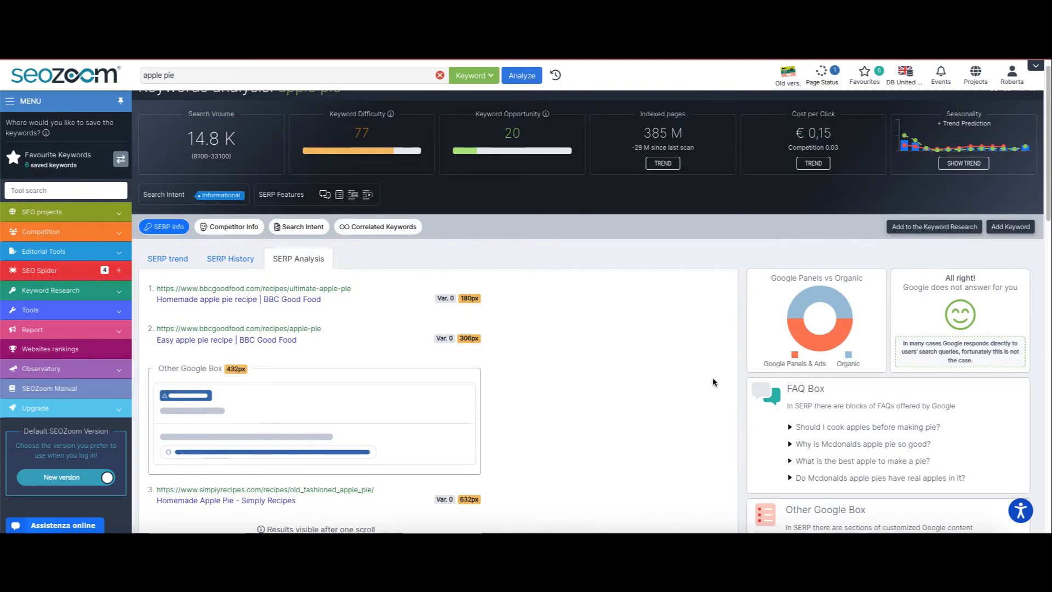
mouse_move(828, 307)
Open the competitor information and review the page comparison field, the tag usage, word counts and intent match of the ranking pages.
left_click(238, 231)
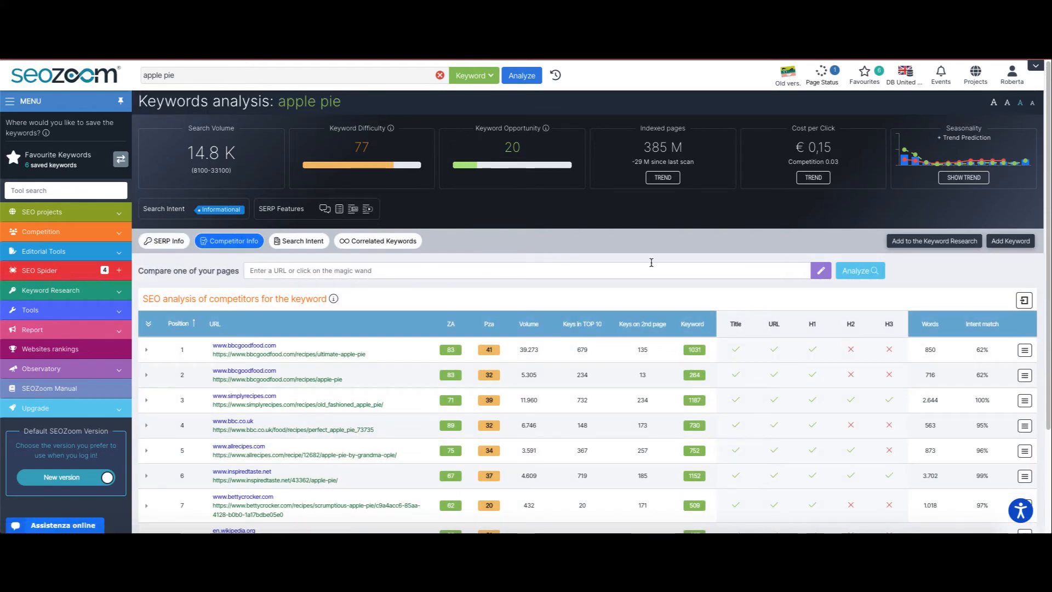
scroll(651, 263, "down", 2)
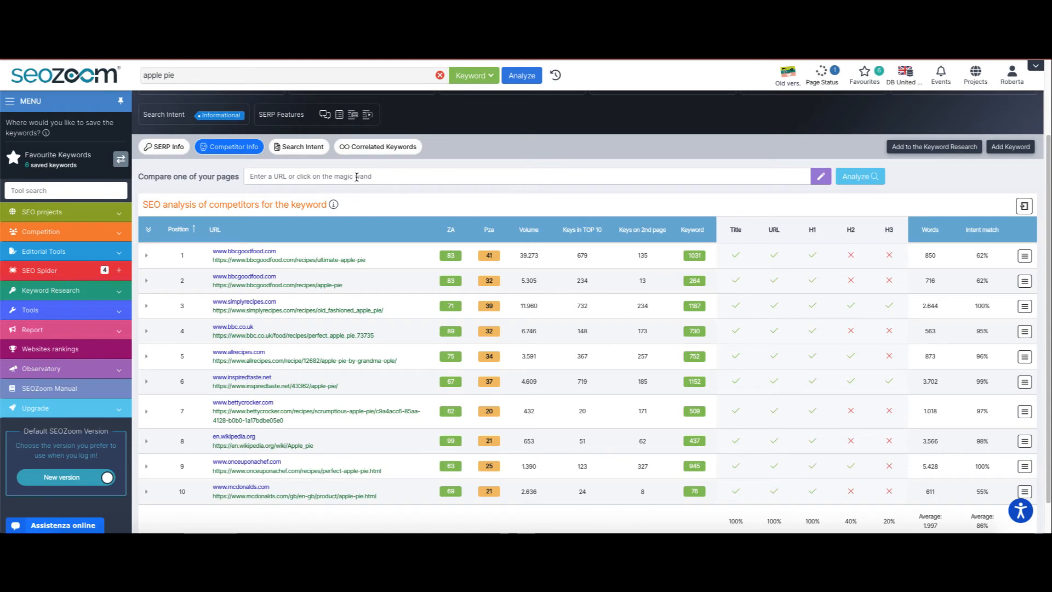
left_click(393, 176)
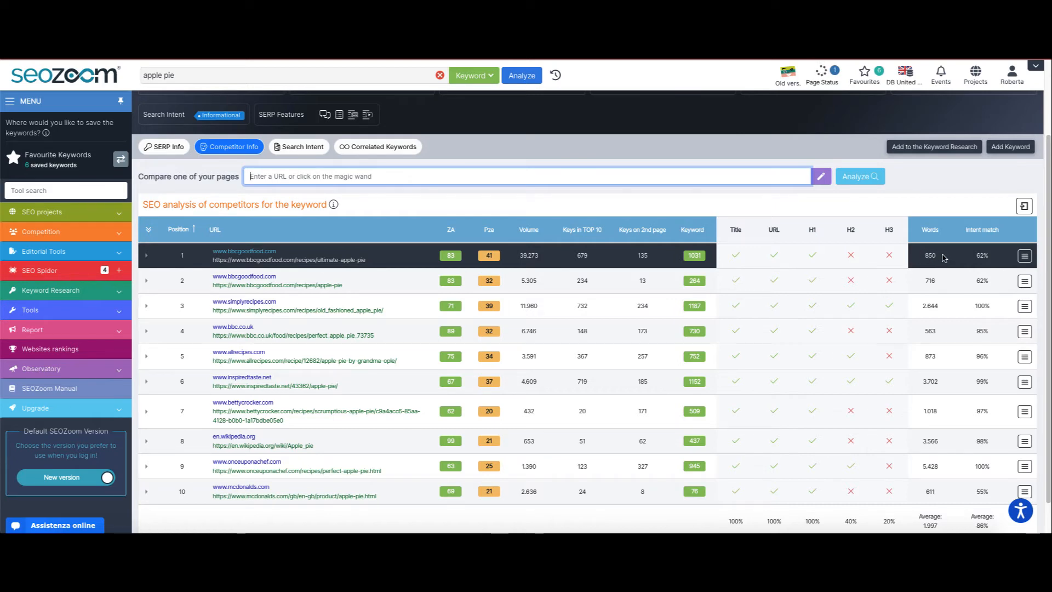
mouse_move(983, 259)
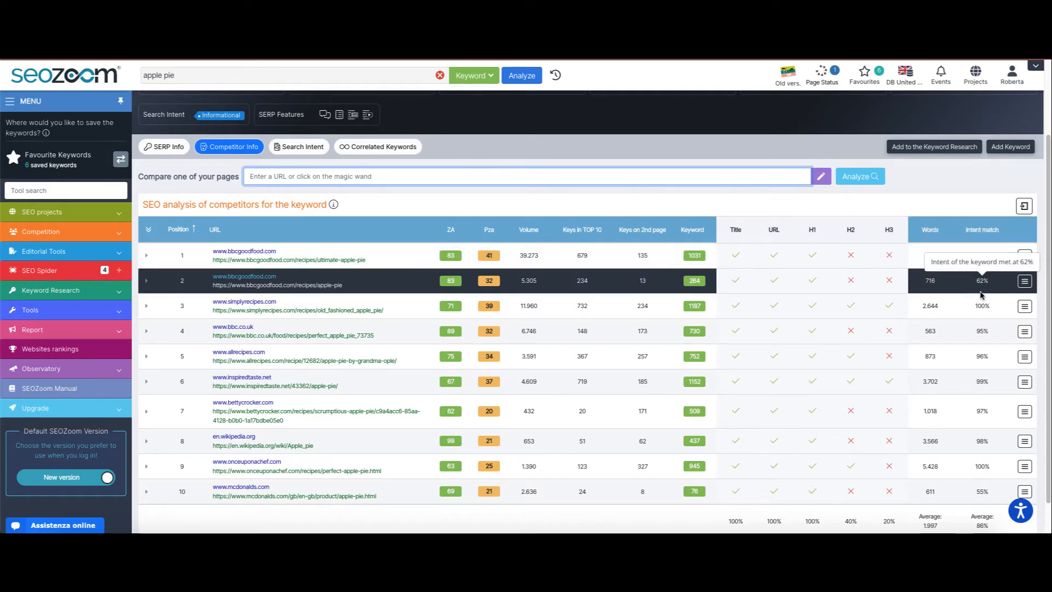
Expand the first-ranked bbcgoodfood.com page, check its SEO optimizations and keyword use inside tags and text, and collapse its details.
left_click(147, 258)
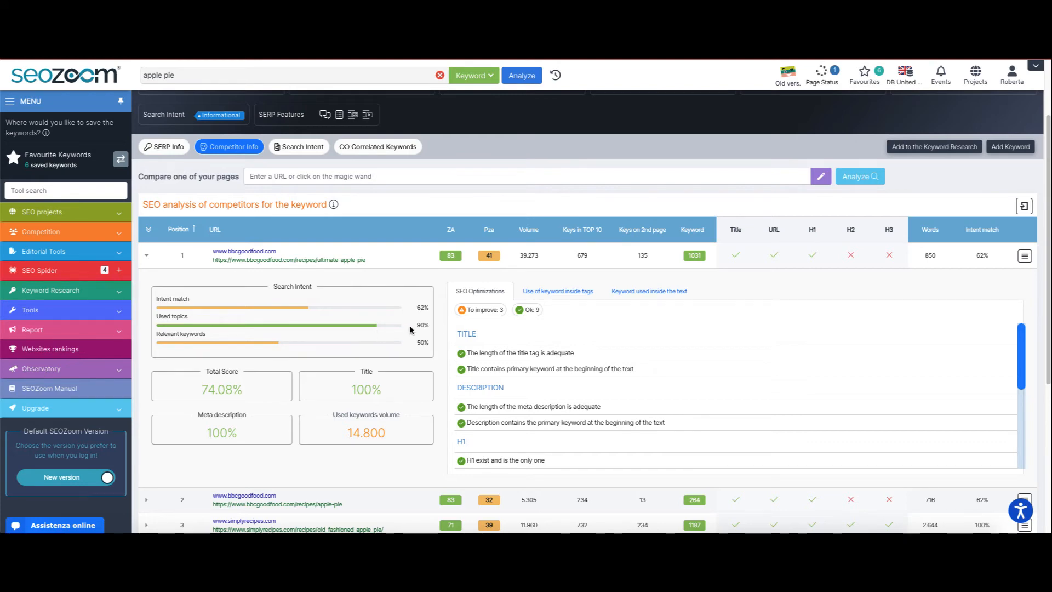
left_click(537, 298)
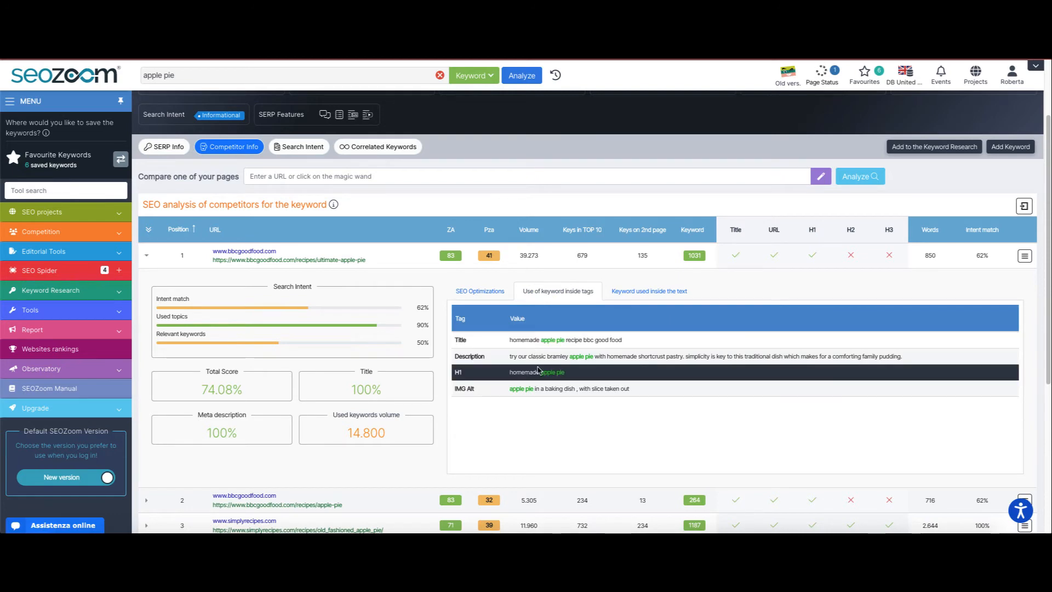
left_click(641, 293)
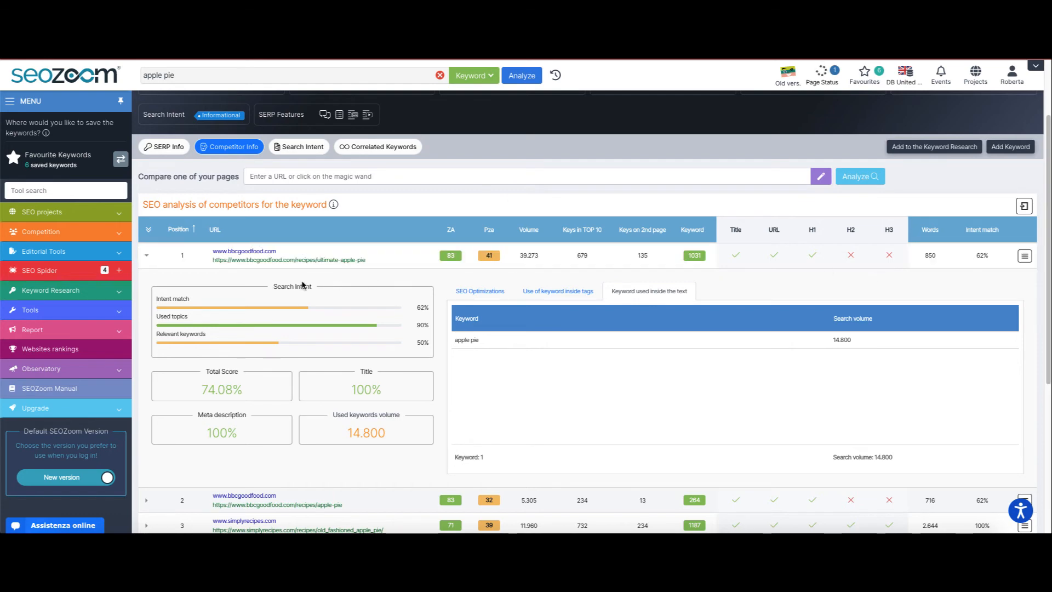
left_click(147, 259)
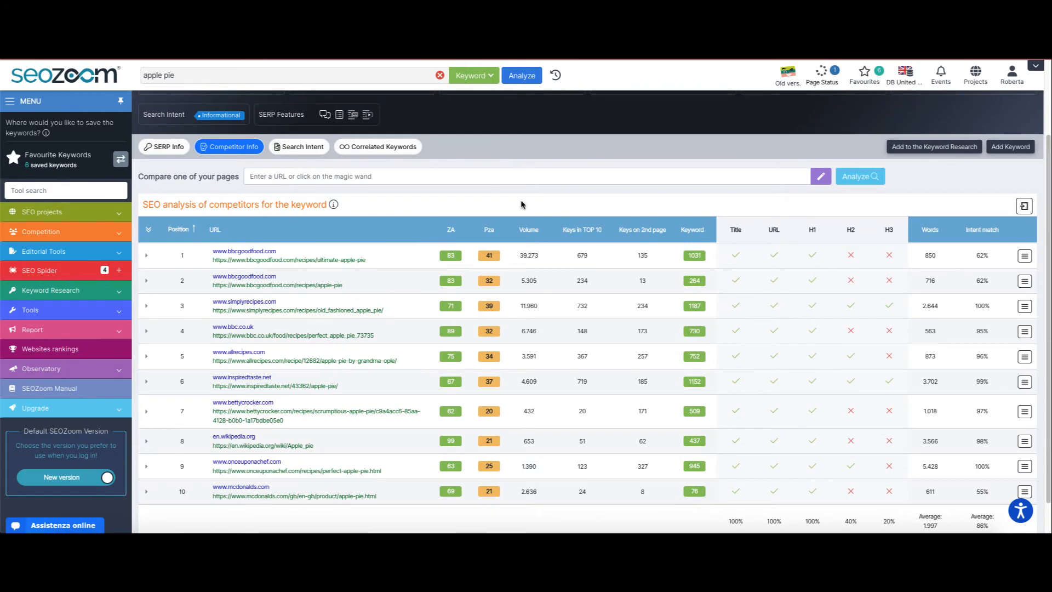
Open the Search Intent analysis and review the main key status, total intent volume, same-intent keywords and topic summaries.
left_click(313, 153)
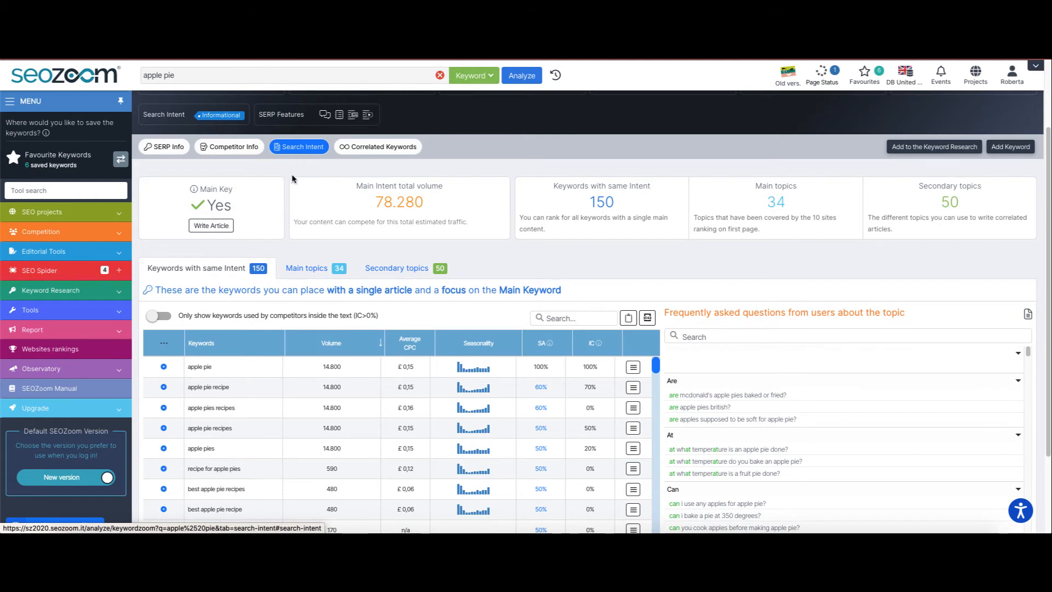
scroll(295, 186, "down", 1)
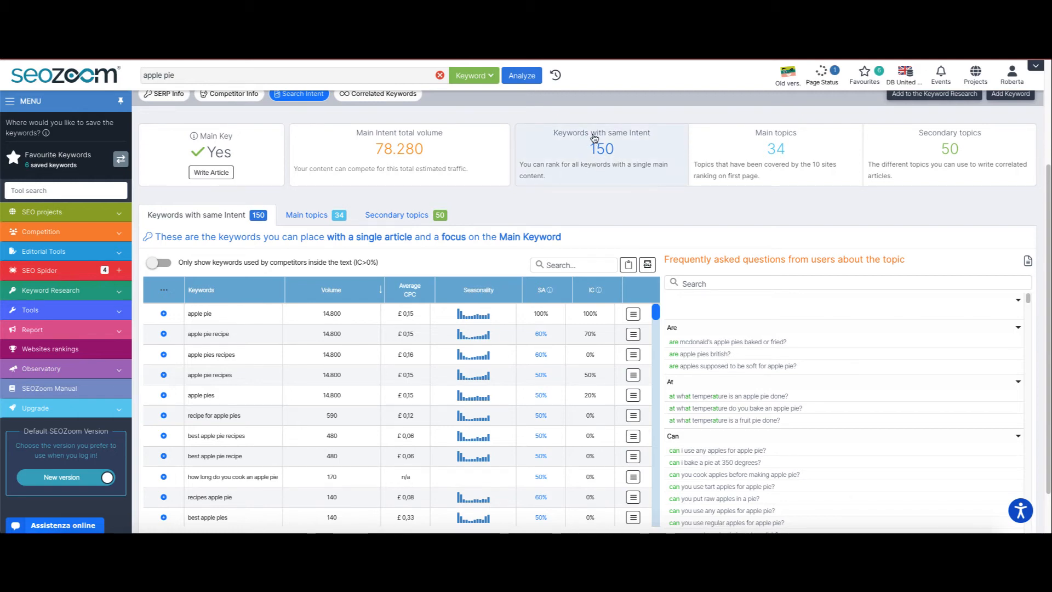
mouse_move(240, 156)
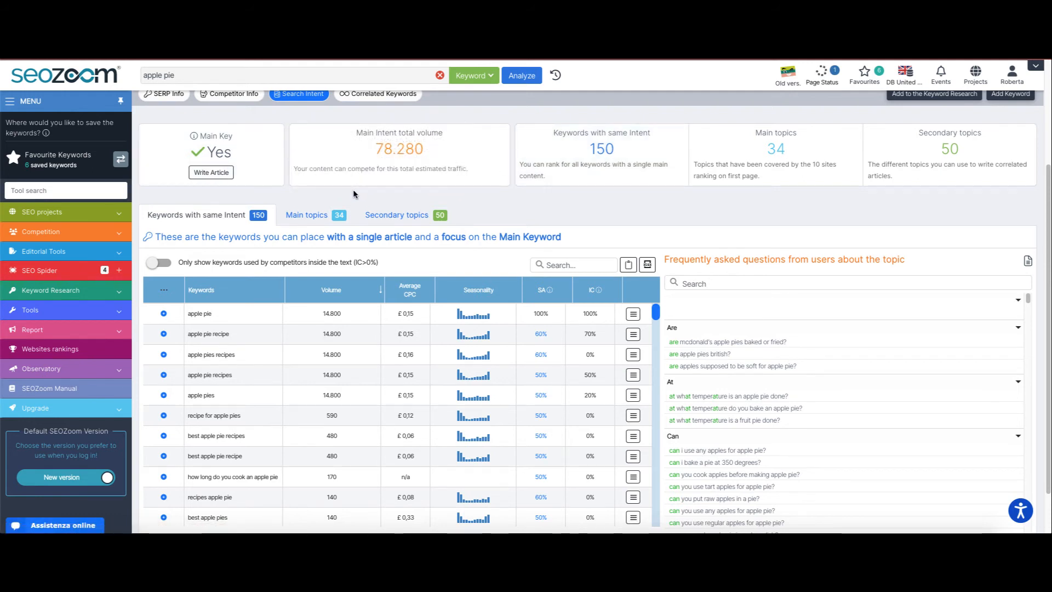
mouse_move(211, 183)
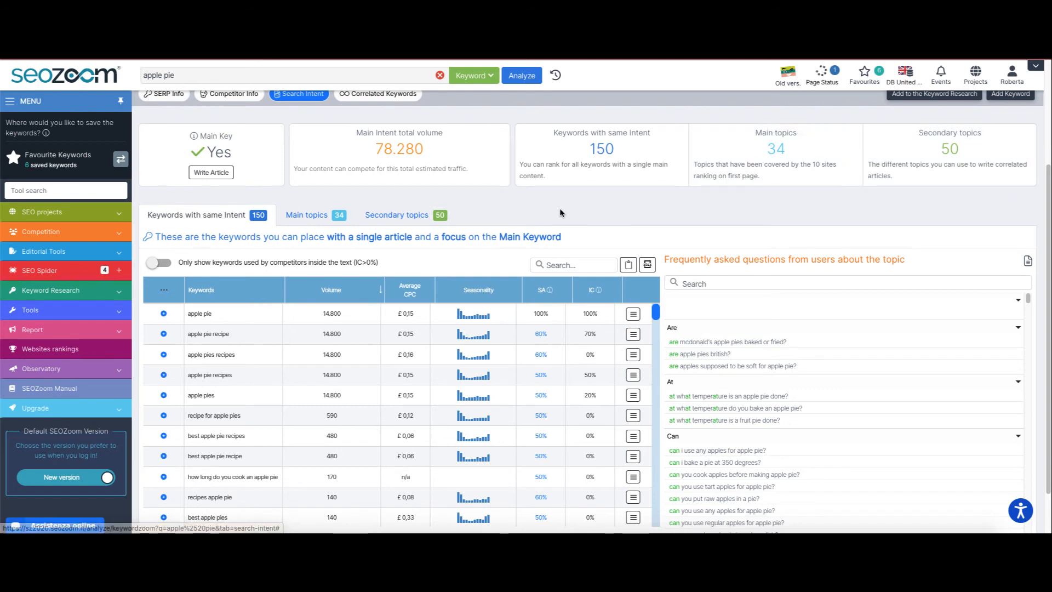
Check what the SA and IC columns mean and look through the list of keywords with the same intent.
scroll(559, 207, "down", 1)
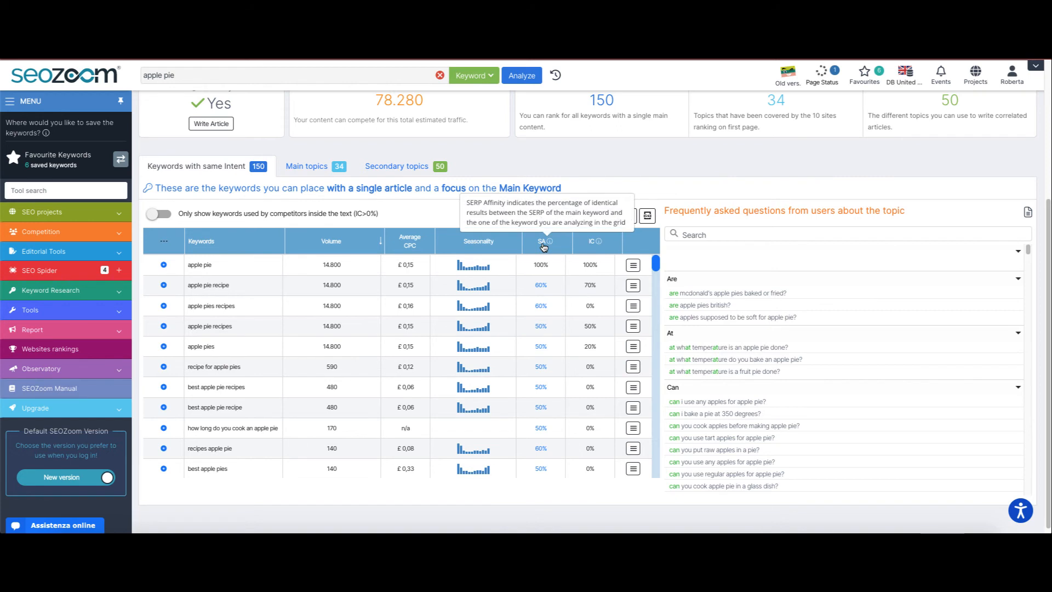
mouse_move(594, 244)
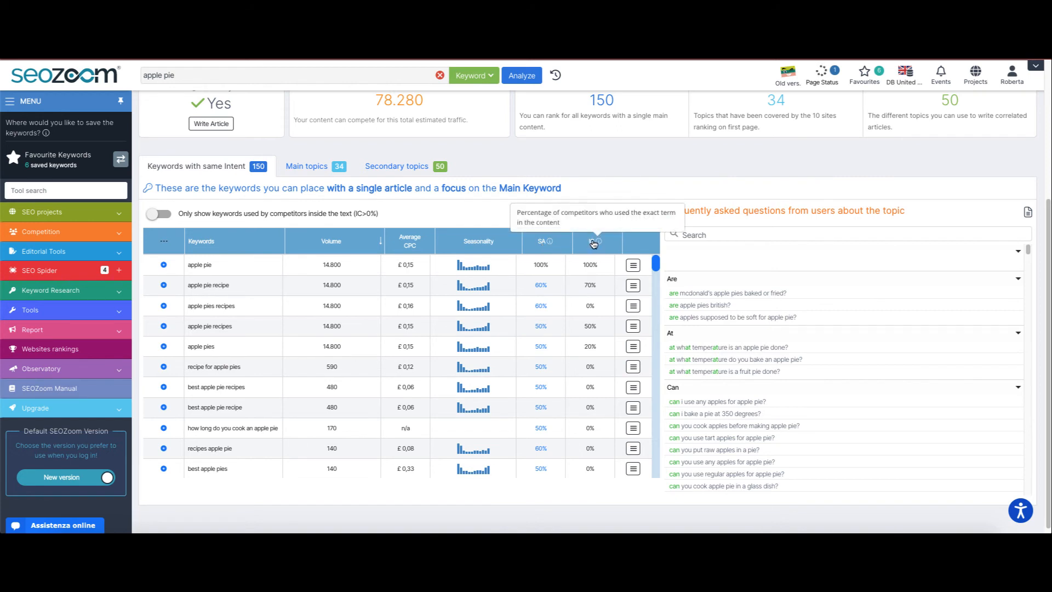
mouse_move(549, 246)
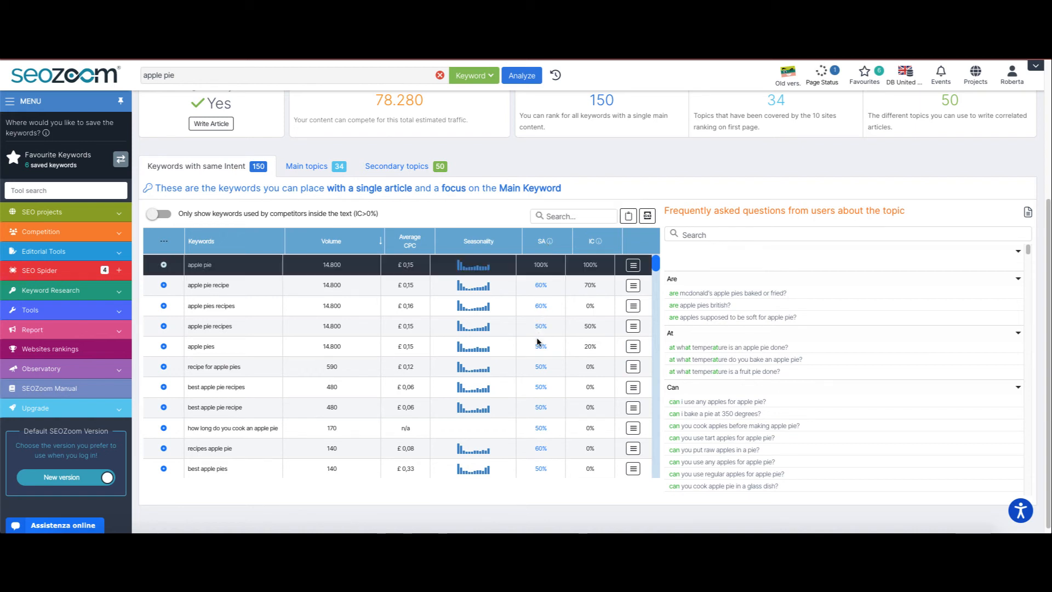
scroll(527, 453, "down", 8)
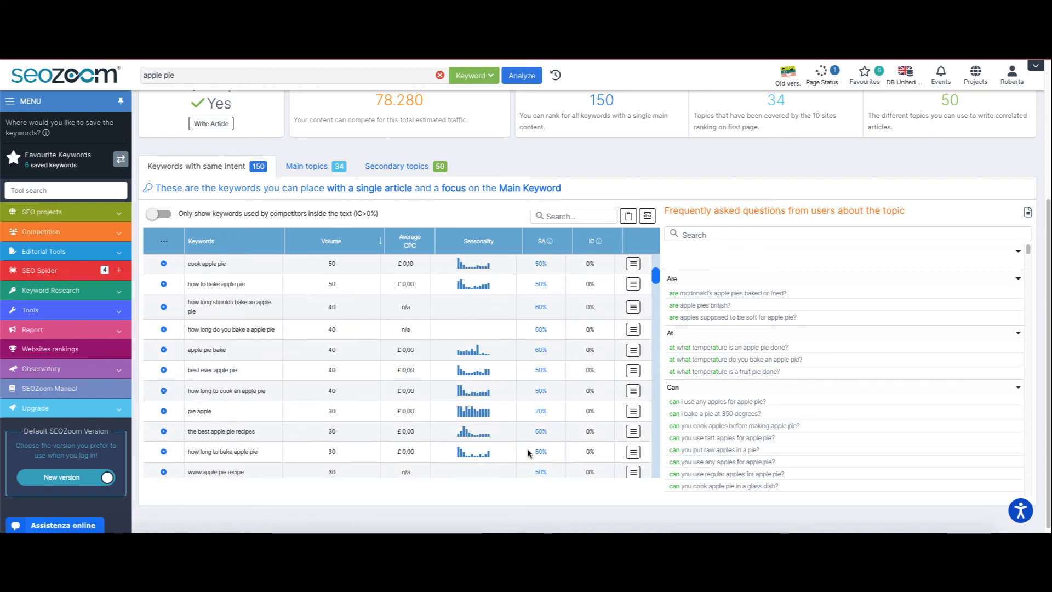
scroll(536, 443, "up", 10)
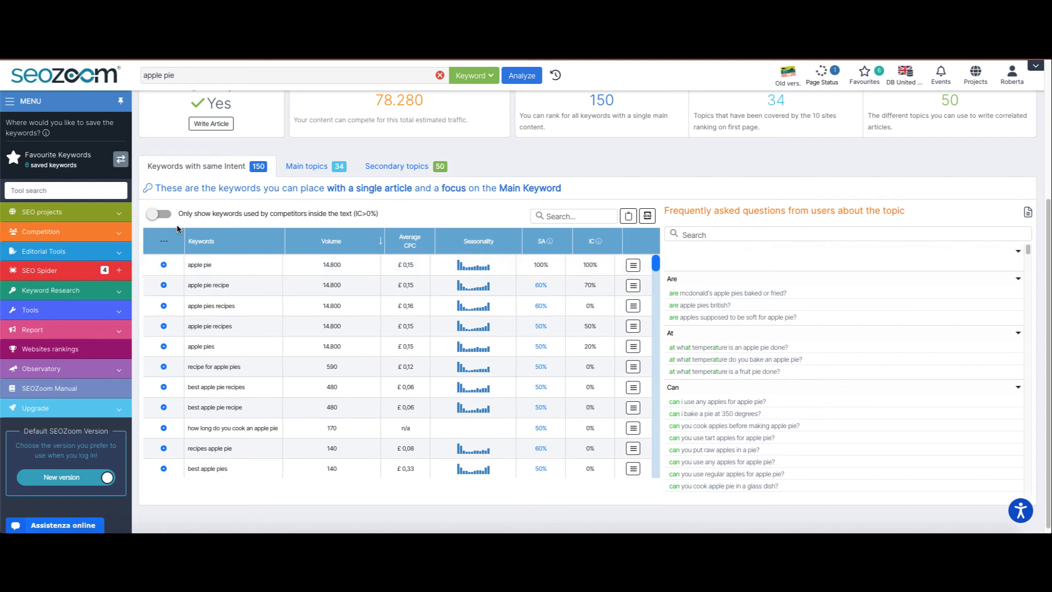
Show only same-intent keywords used by competitors inside the text and sort them by IC from highest to lowest.
left_click(154, 215)
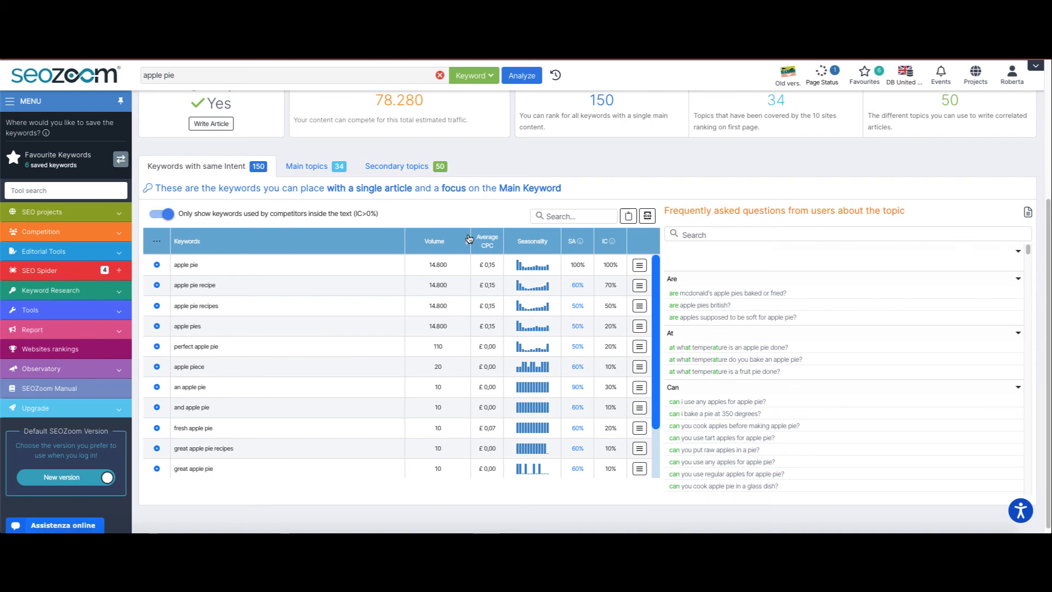
left_click(605, 245)
left_click(603, 246)
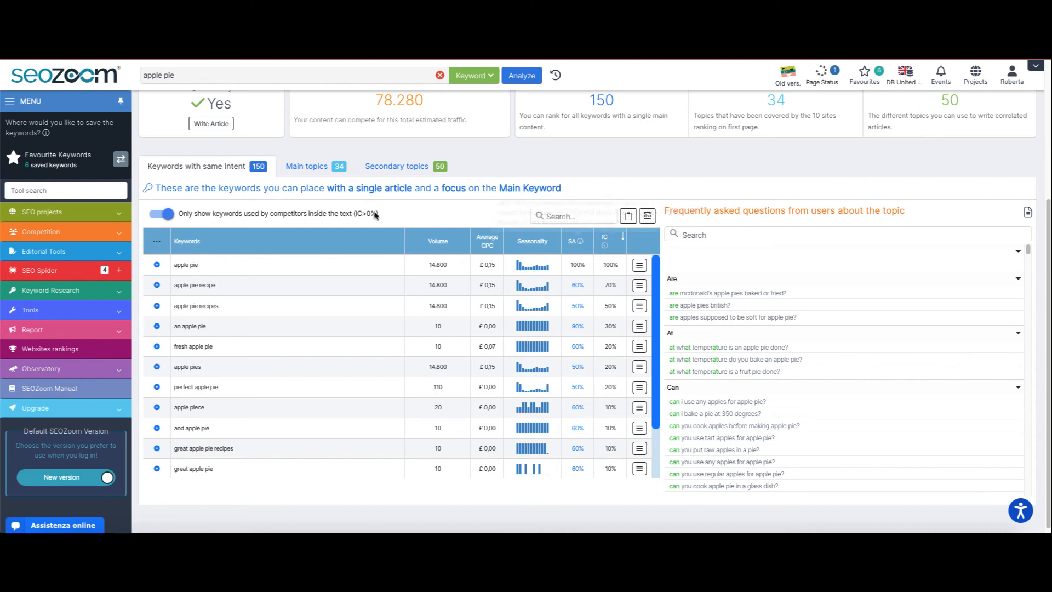
Review the main topics, list the keywords of the topic "pie", and open the secondary topics for correlated articles.
left_click(309, 167)
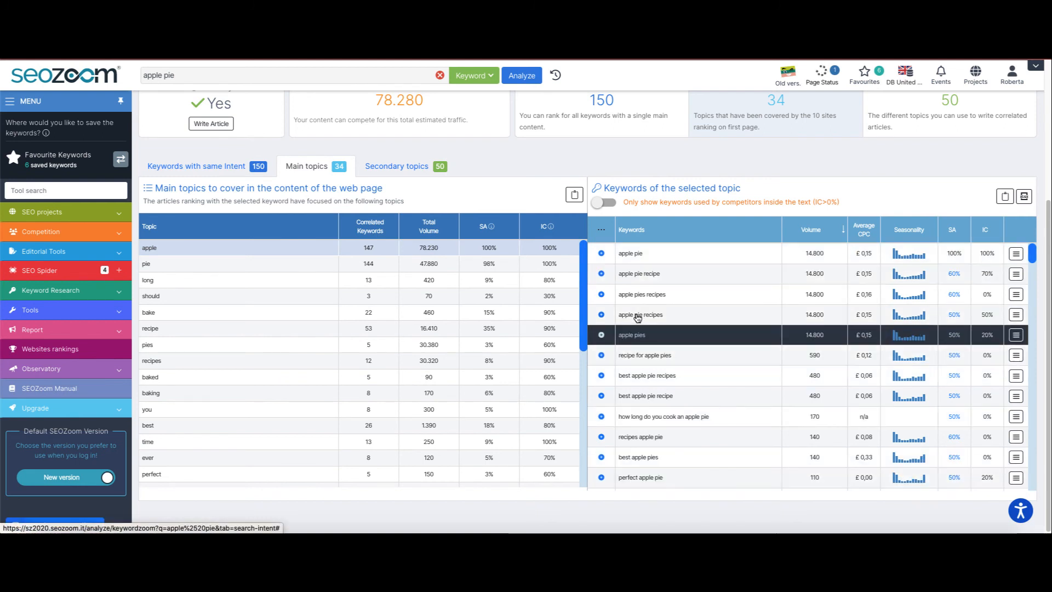
left_click(223, 266)
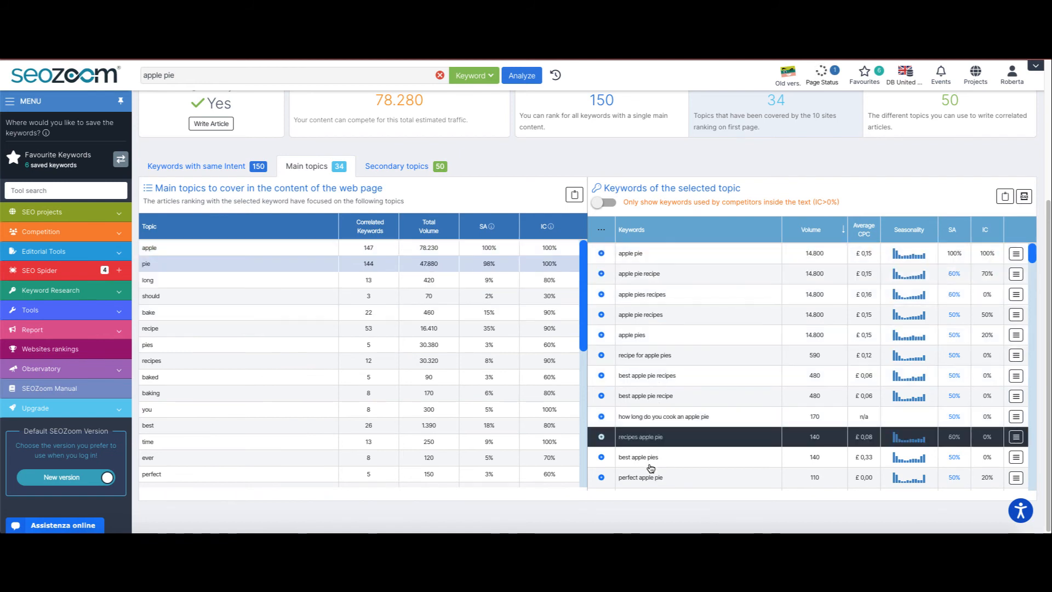
left_click(399, 171)
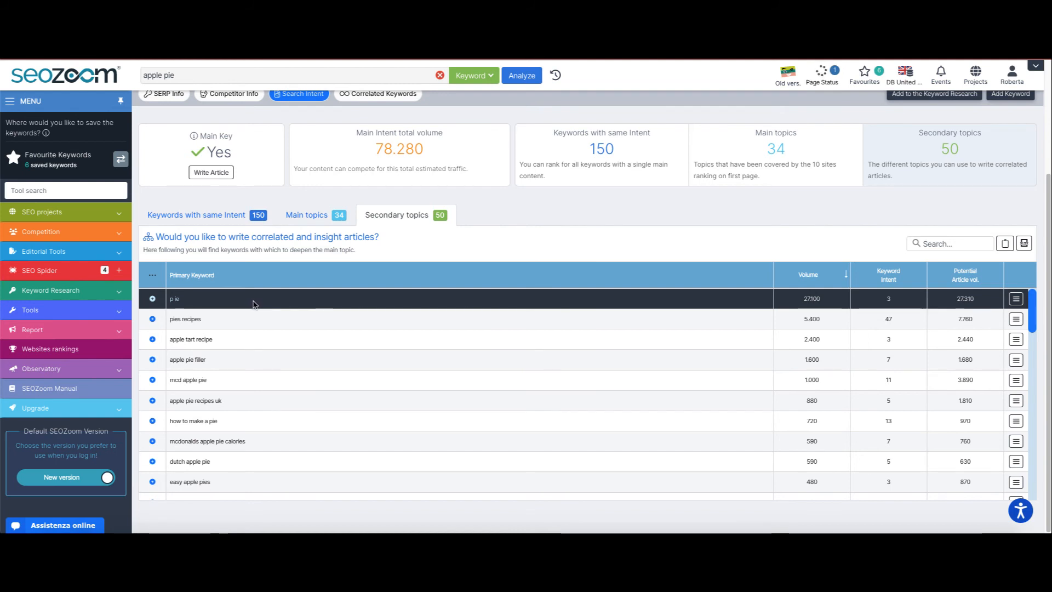
Check the dialog for adding the analyzed keyword to a keyword research and the Favourite Keywords save destination.
scroll(357, 331, "up", 2)
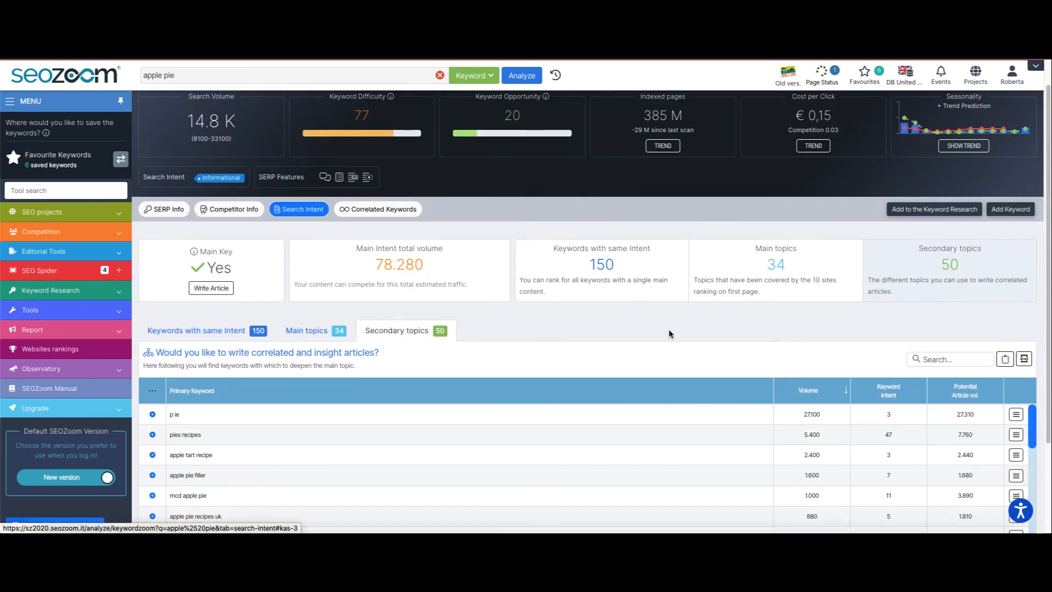
left_click(935, 212)
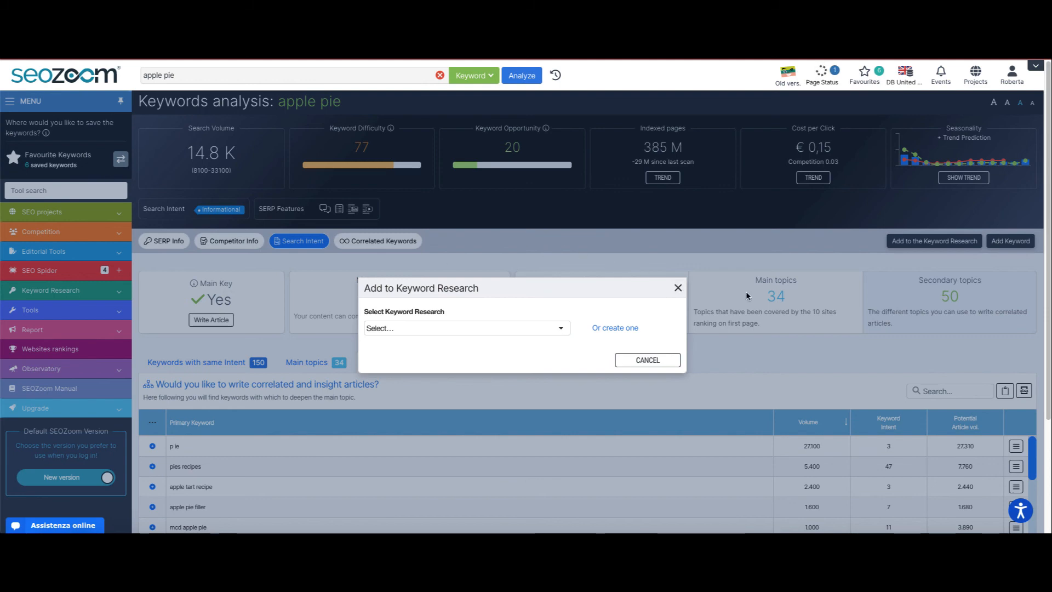
left_click(678, 288)
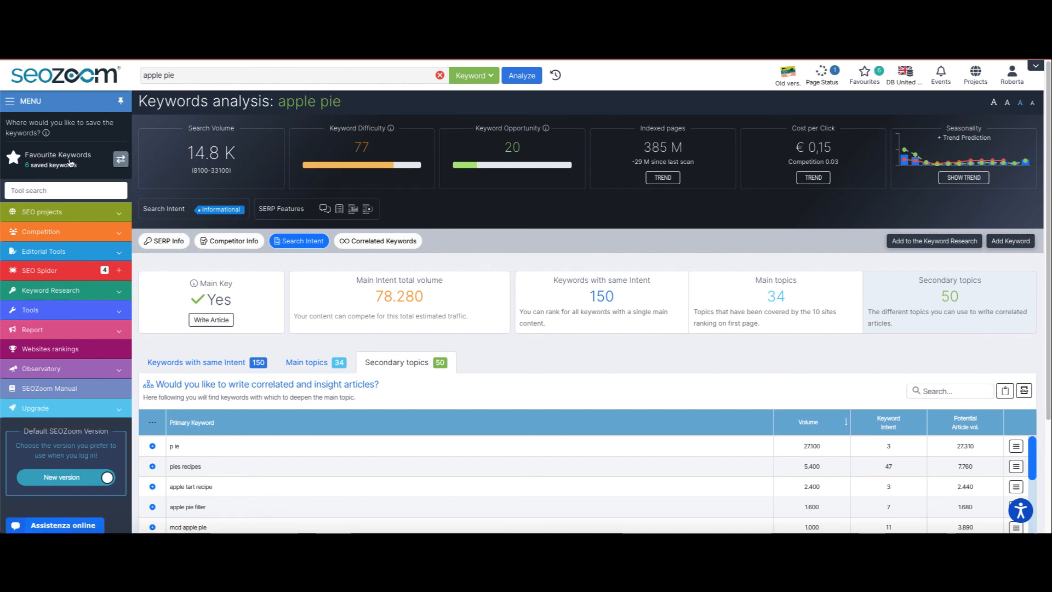
left_click_drag(24, 155, 96, 159)
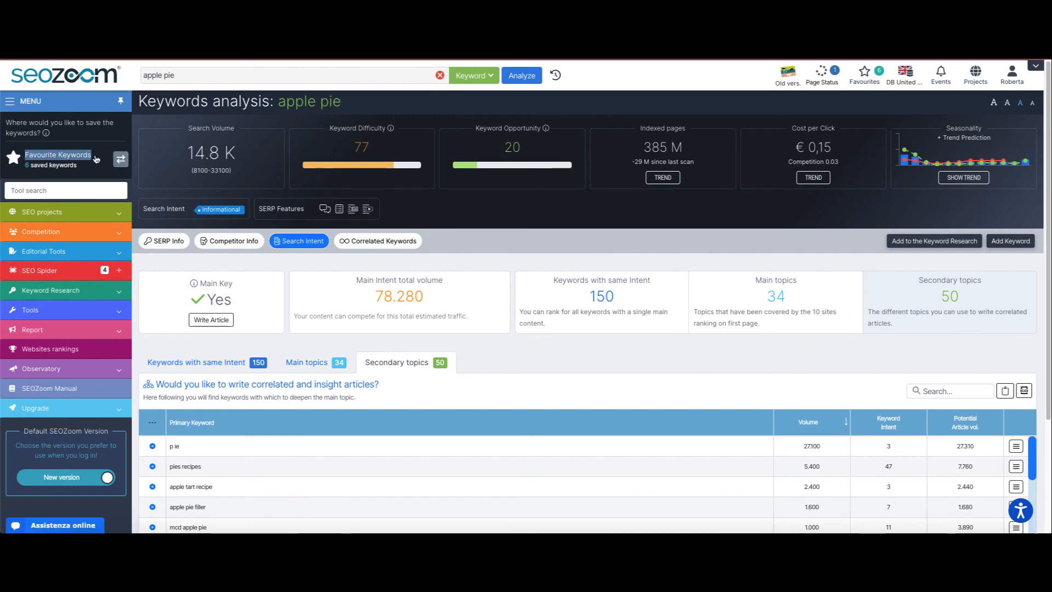
left_click(102, 163)
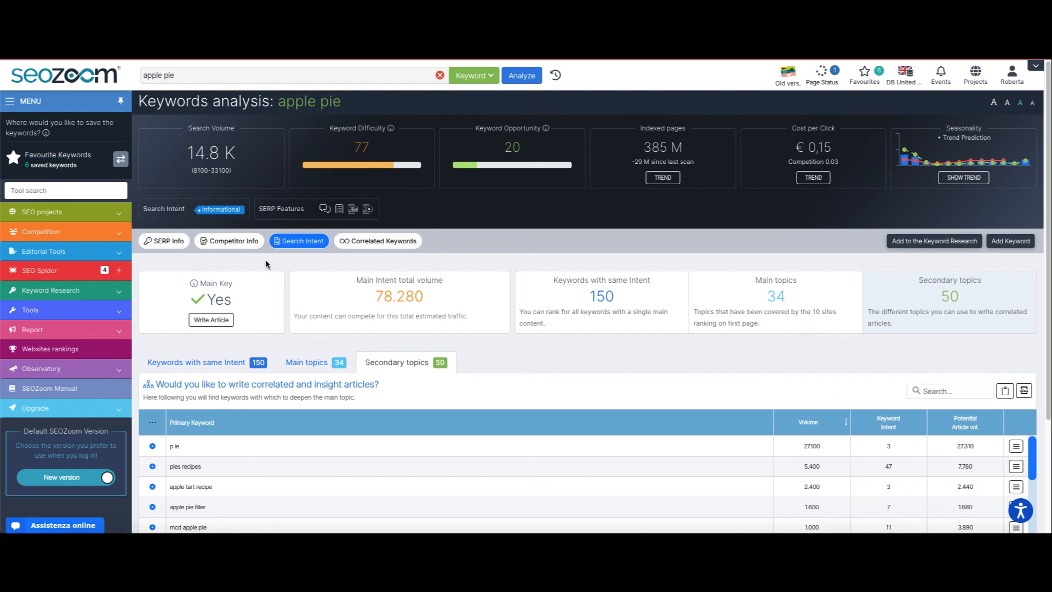
Open the correlated keywords for "apple pie" in Keyword Infinity and look through the groups and keyword list.
left_click(380, 243)
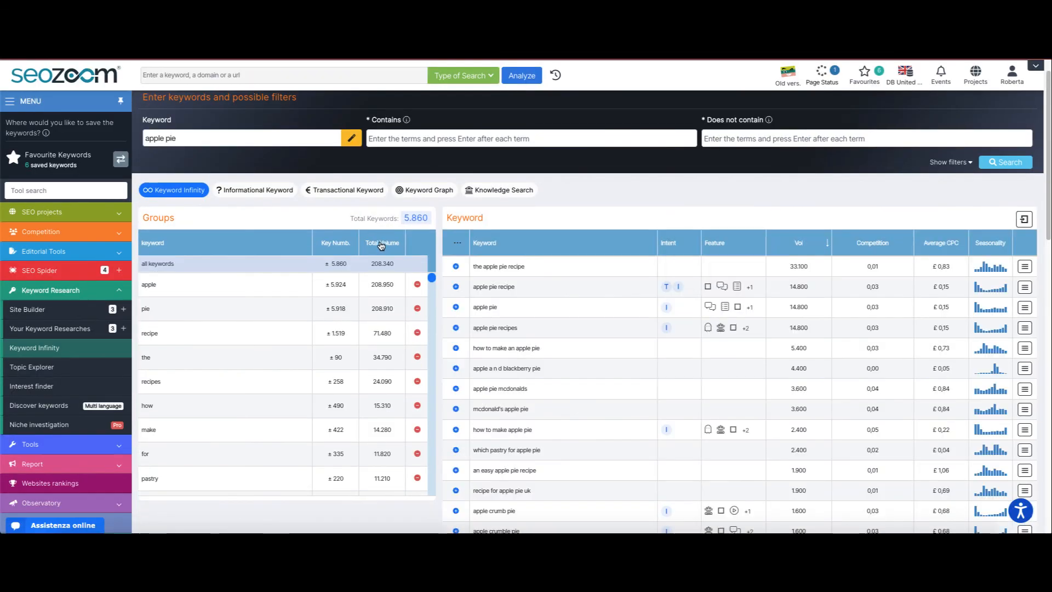
scroll(264, 194, "down", 1)
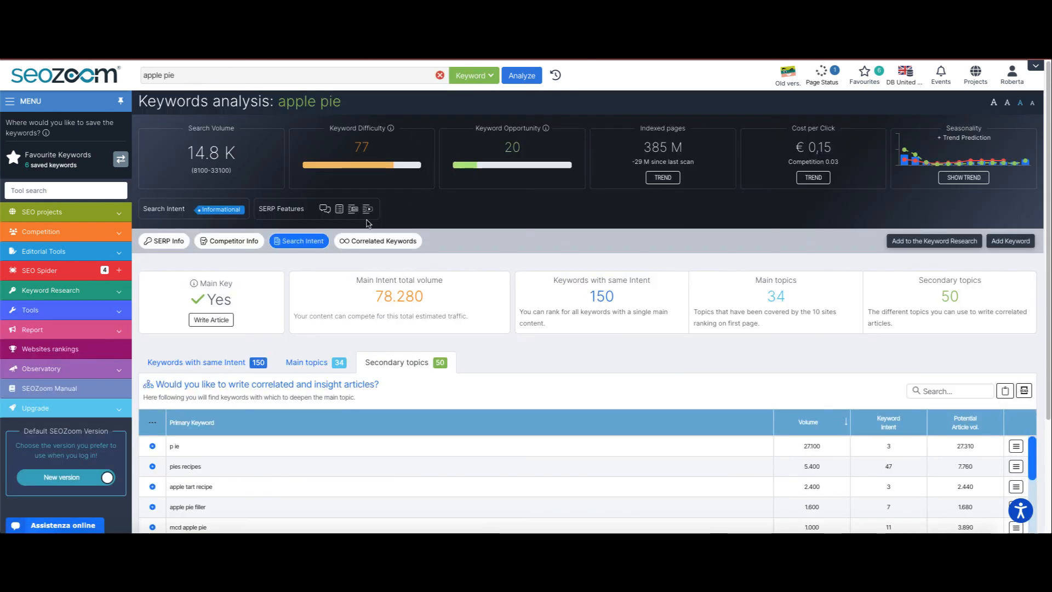
Revisit the competitor info and SERP trend of the "apple pie" analysis and return to the dashboard.
left_click(245, 250)
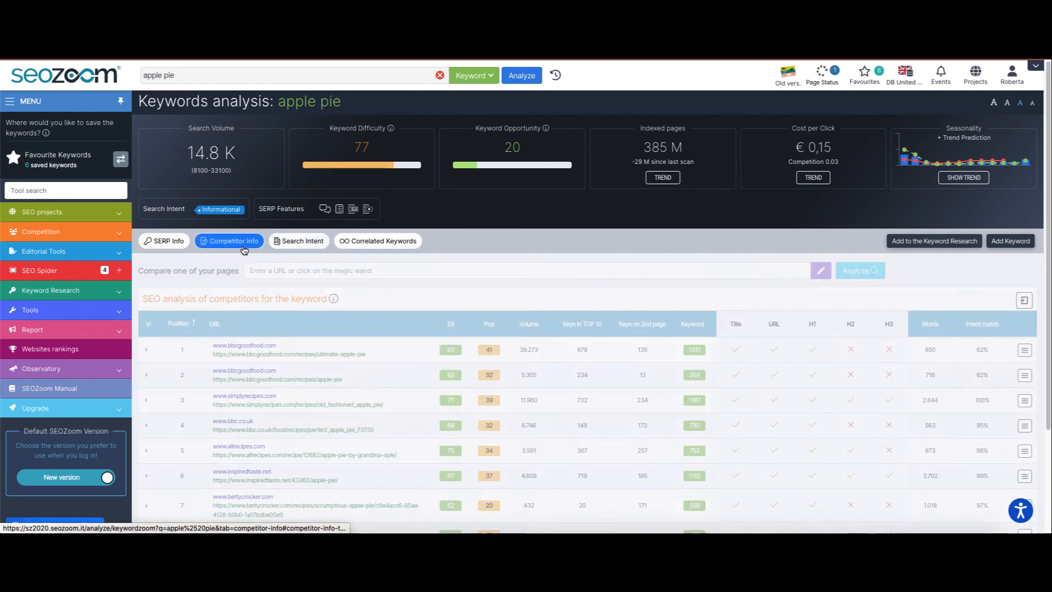
left_click(169, 247)
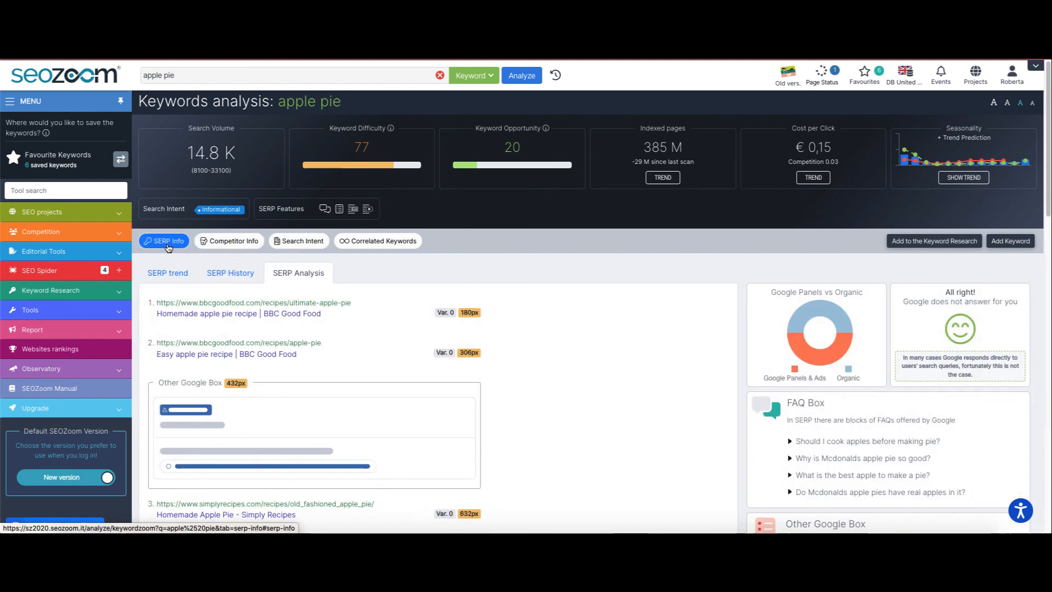
left_click(172, 275)
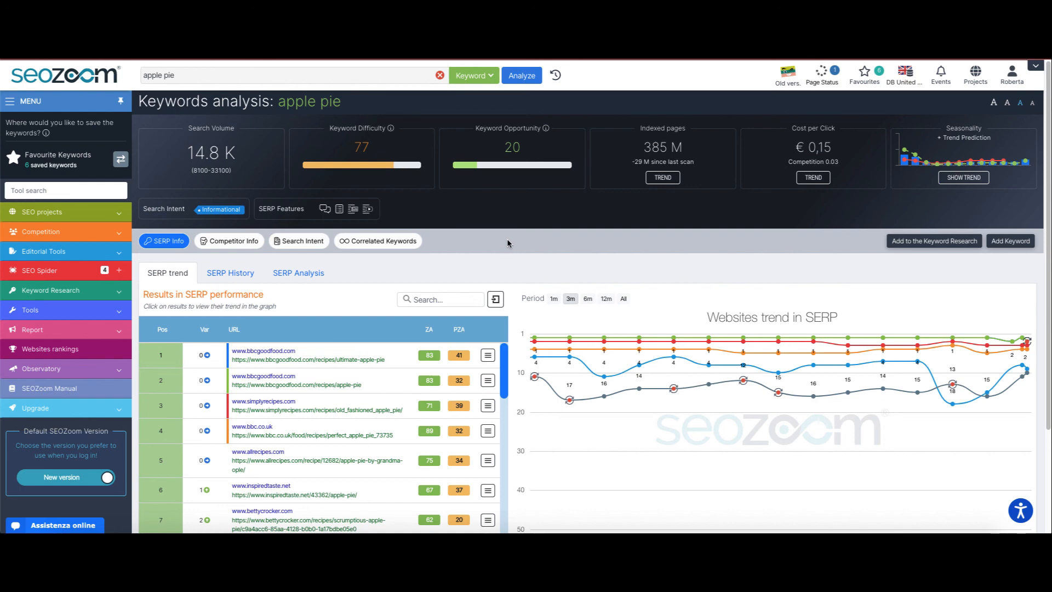
left_click(104, 80)
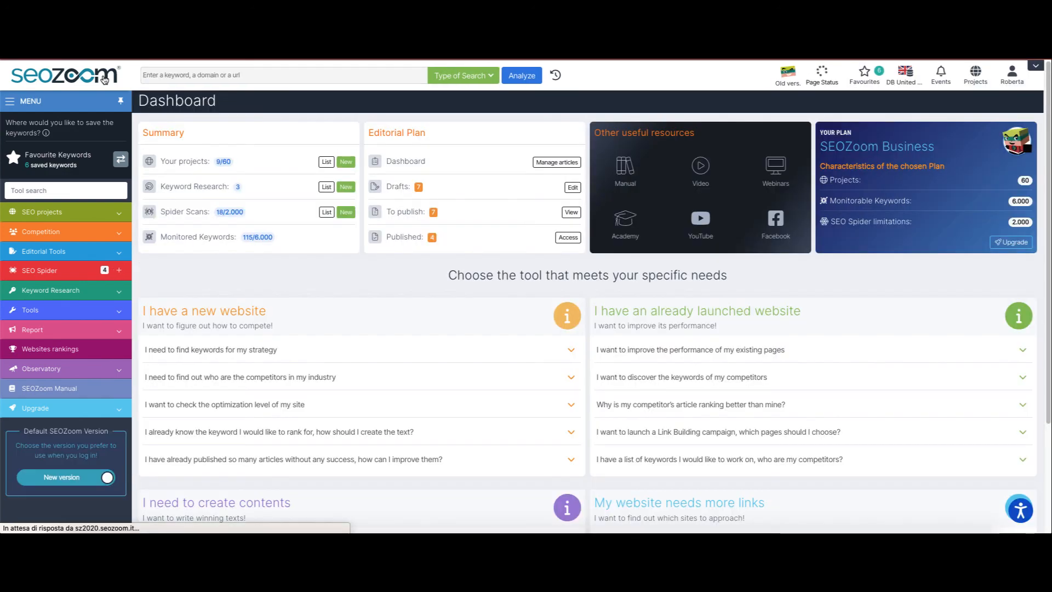